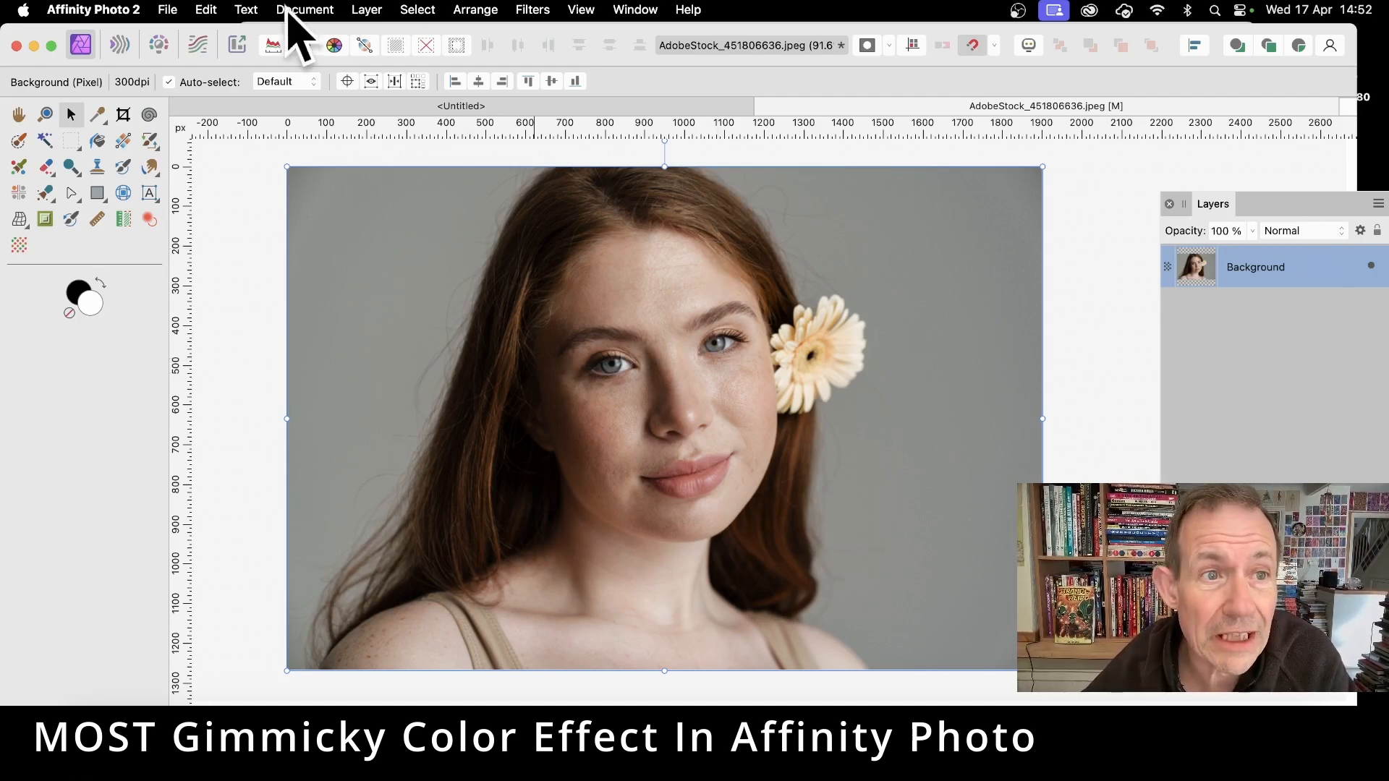
Convert the document to the RGB/32 (HDR) colour format with the sRGB IEC61966-2.1 (Linear) profile
{"action": "left_click", "coordinate": [311, 10]}
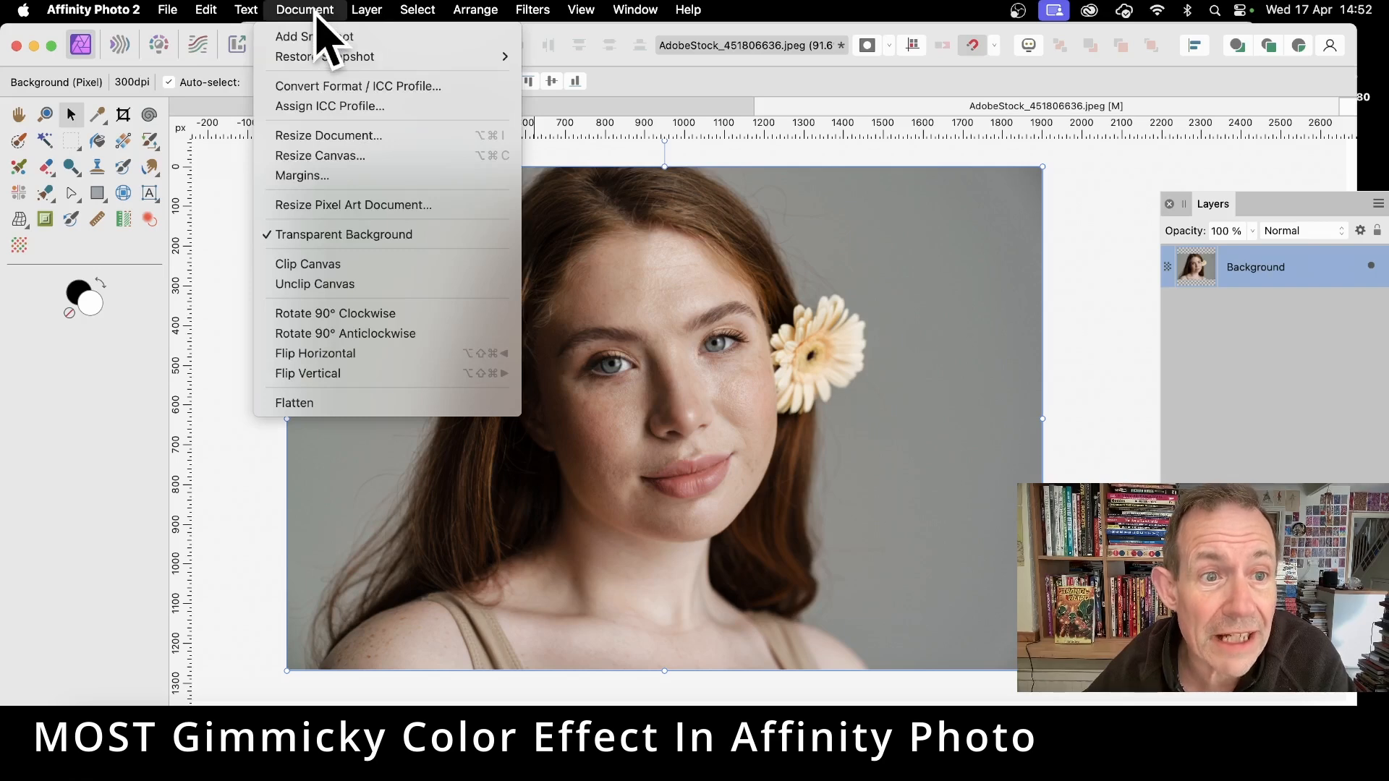
{"action": "left_click", "coordinate": [316, 87]}
{"action": "left_click", "coordinate": [586, 307]}
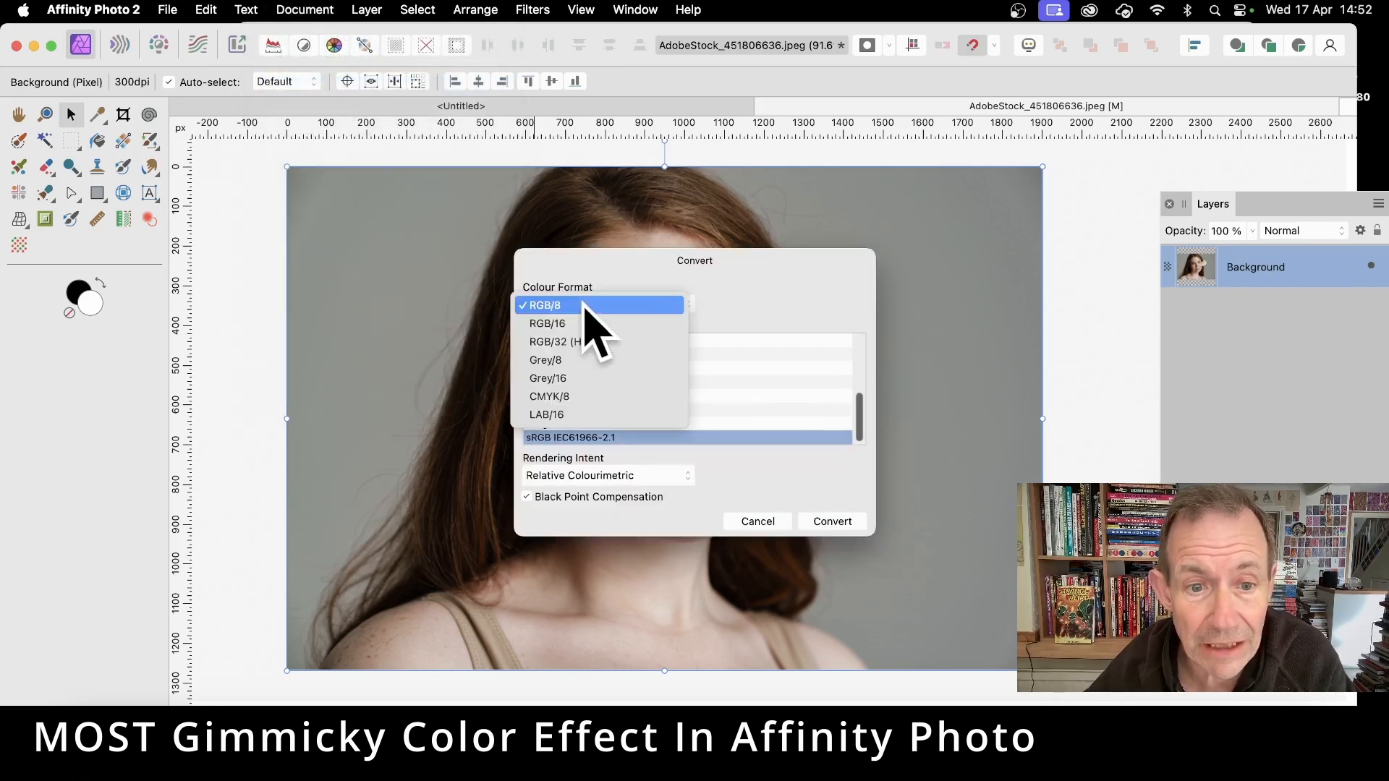
{"action": "left_click", "coordinate": [577, 343]}
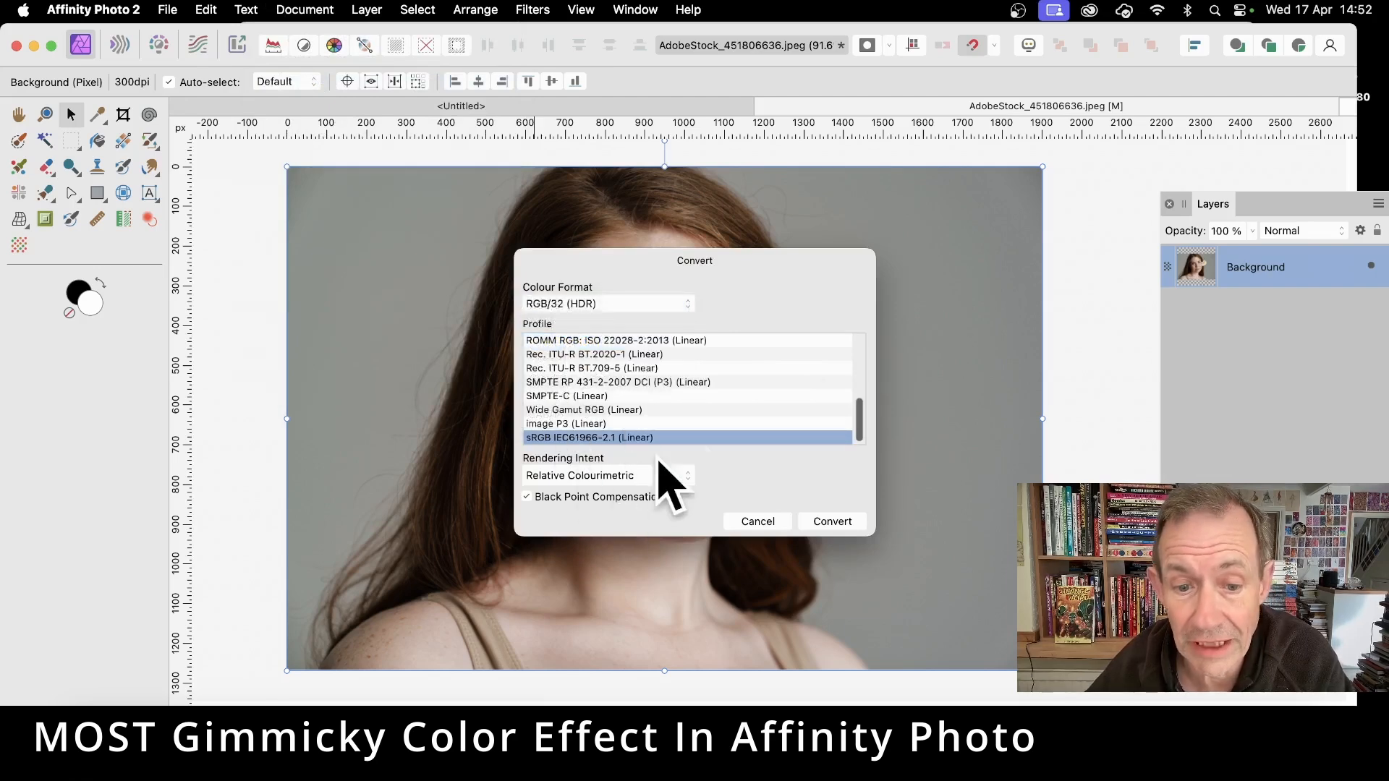
{"action": "left_click", "coordinate": [829, 522]}
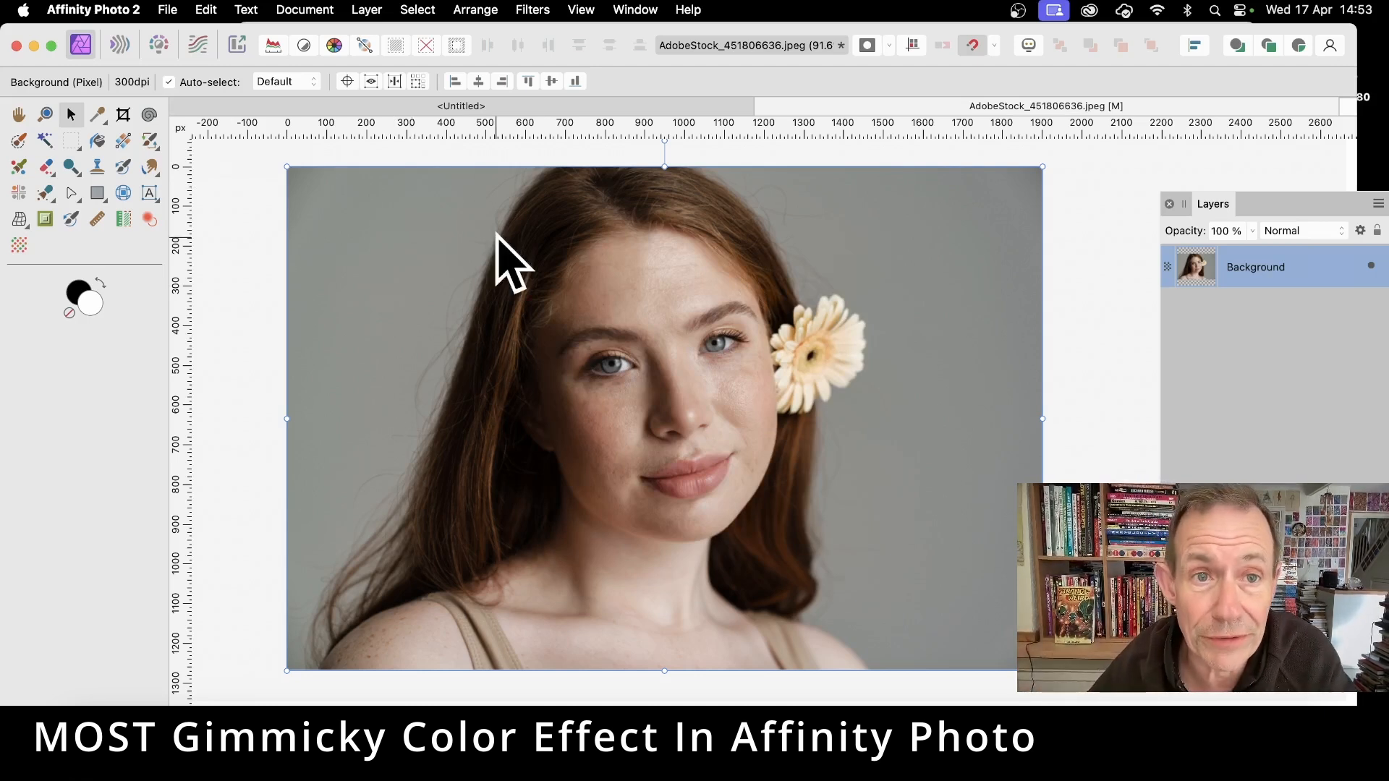
Apply a Gaussian Blur with a 38.5 px radius to the portrait's Background layer
{"action": "left_click", "coordinate": [541, 9]}
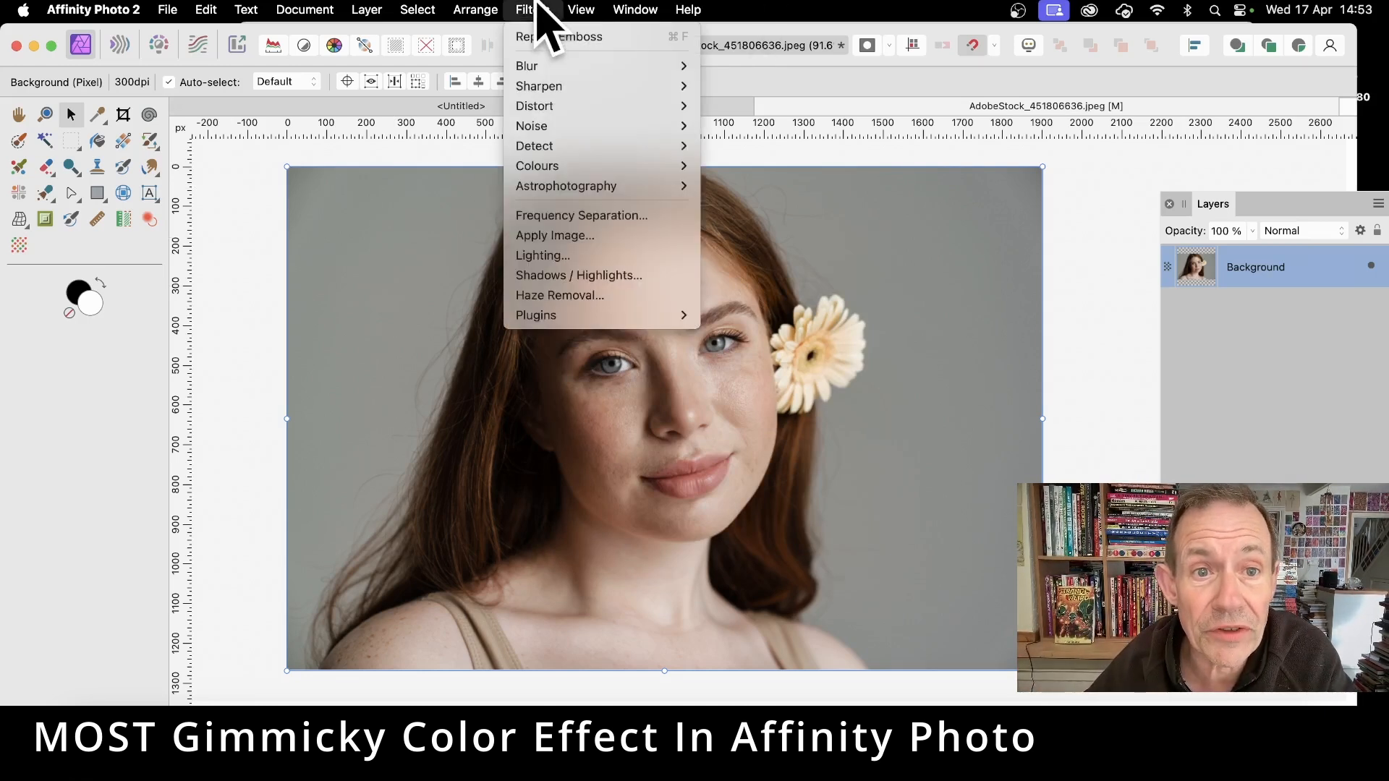
{"action": "mouse_move", "coordinate": [544, 63]}
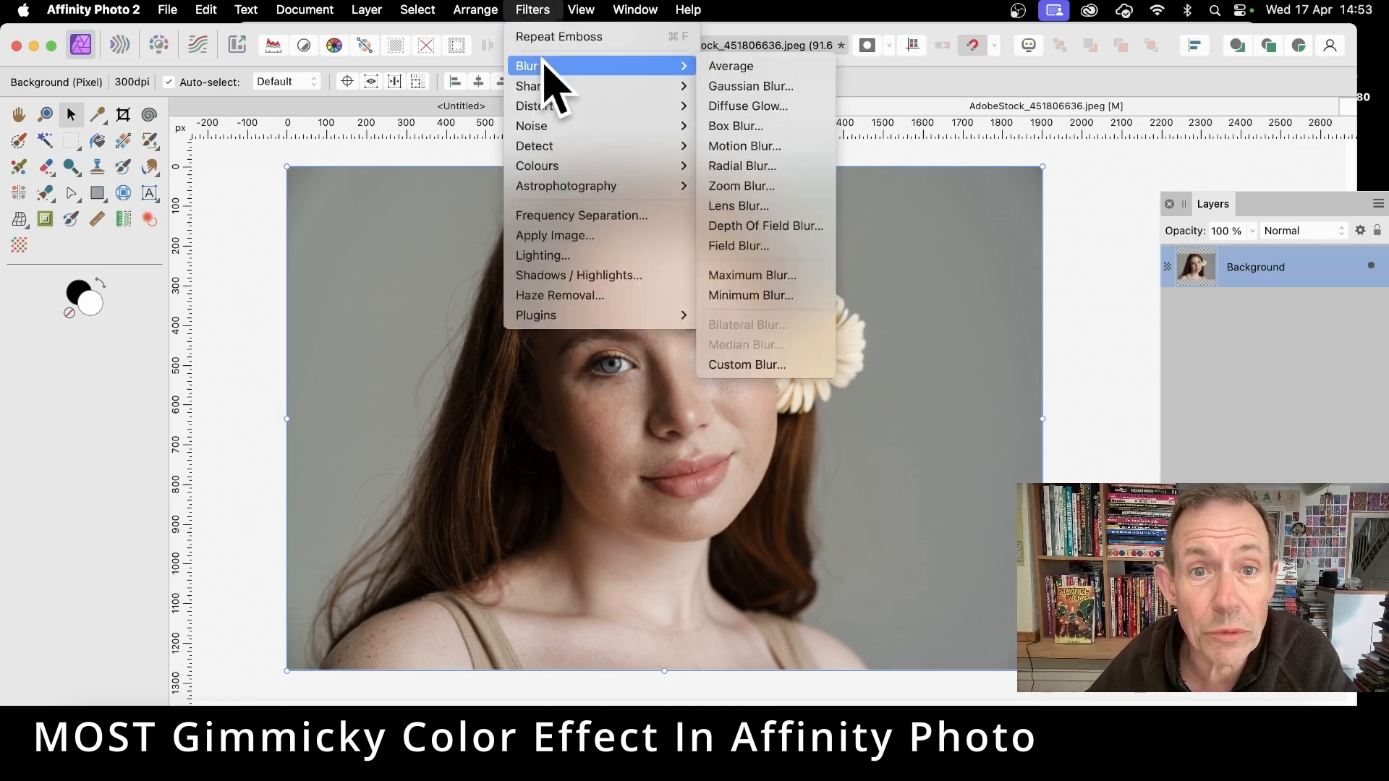
{"action": "left_click", "coordinate": [787, 86]}
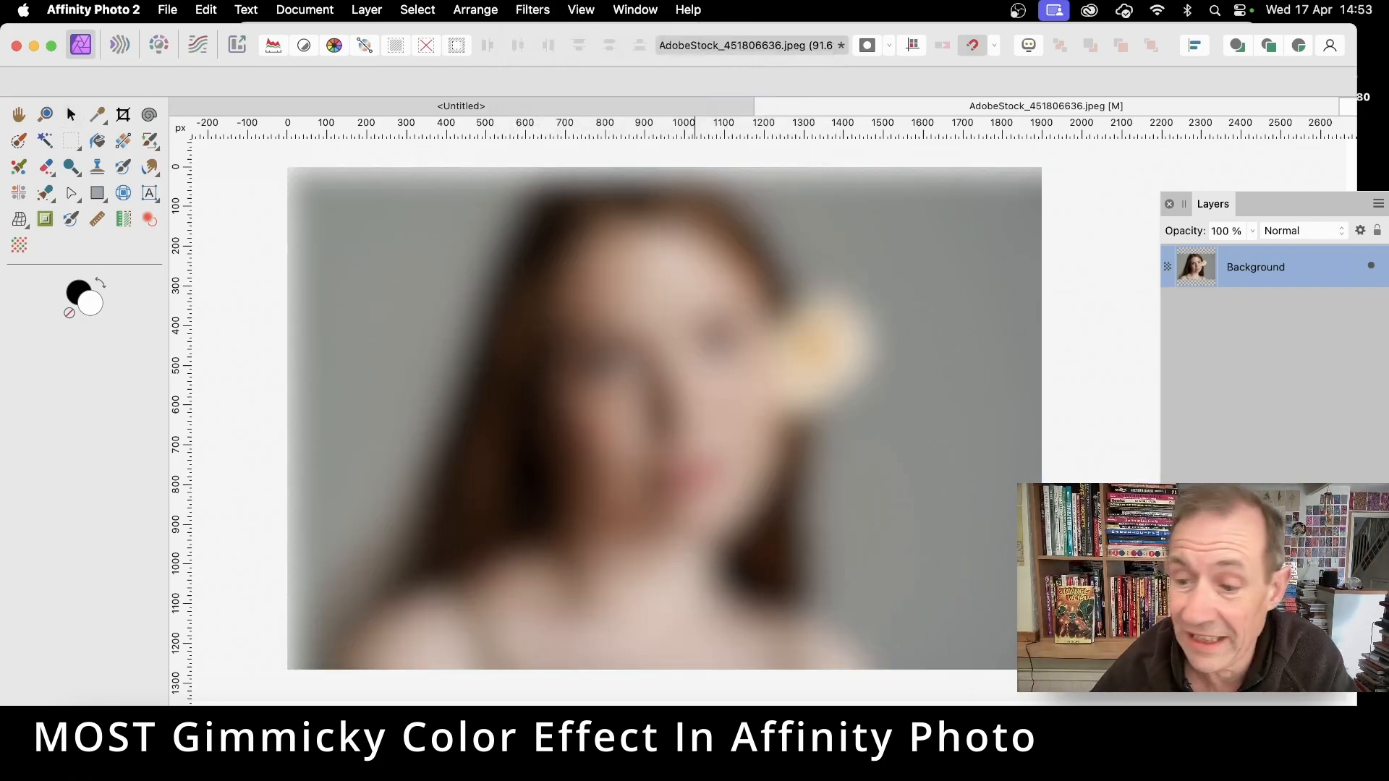
{"action": "left_click_drag", "start_coordinate": [936, 220], "coordinate": [950, 250]}
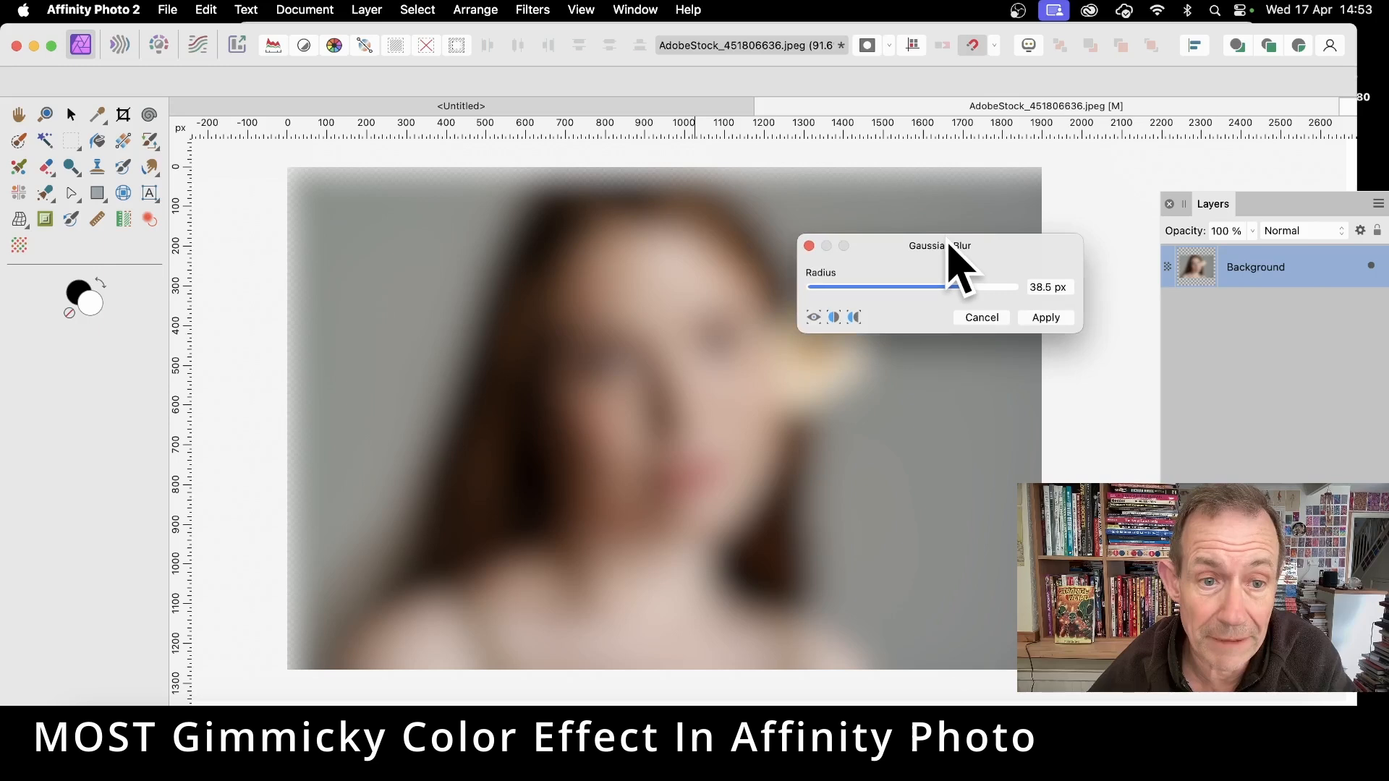
{"action": "left_click", "coordinate": [1047, 318]}
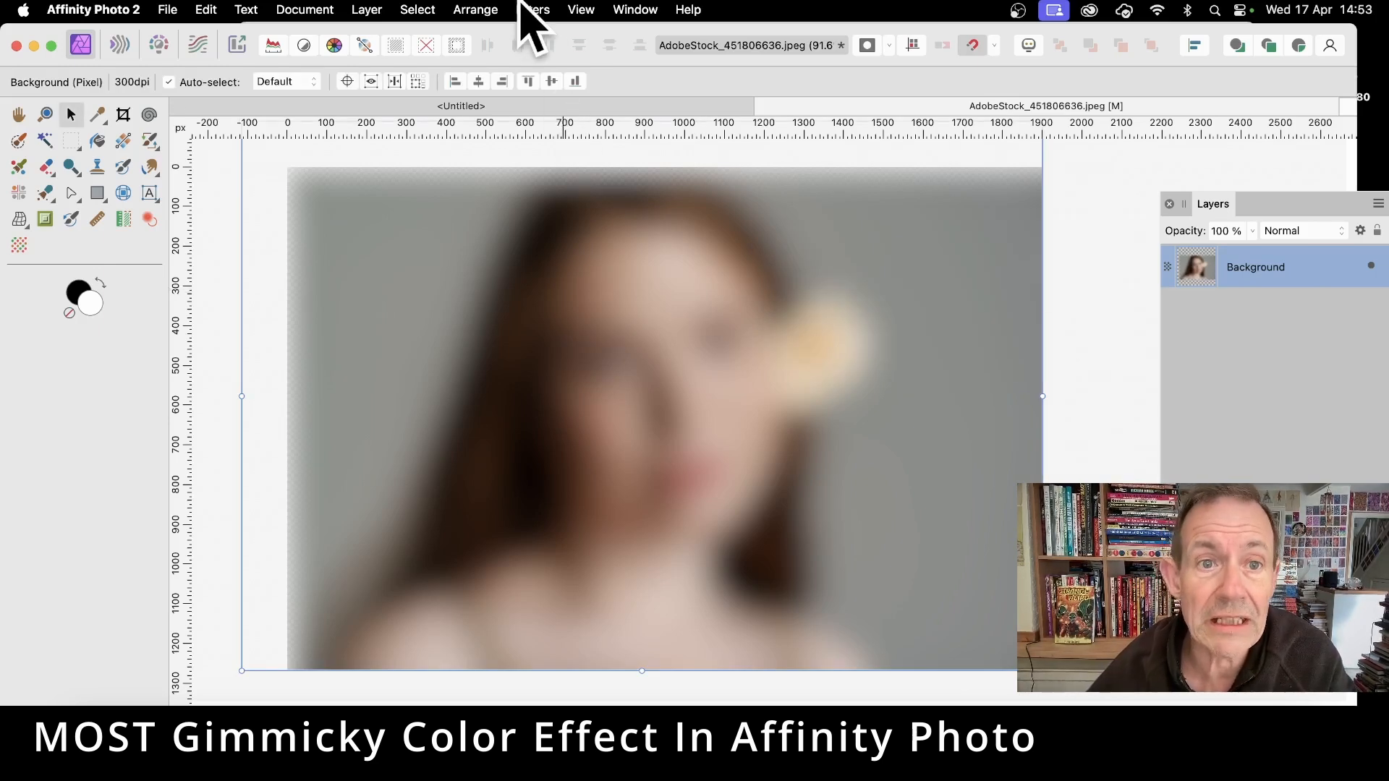
Apply the Emboss filter to the blurred portrait with radius 50.7 px, amount 300 % and rotation 20°
{"action": "left_click", "coordinate": [534, 10]}
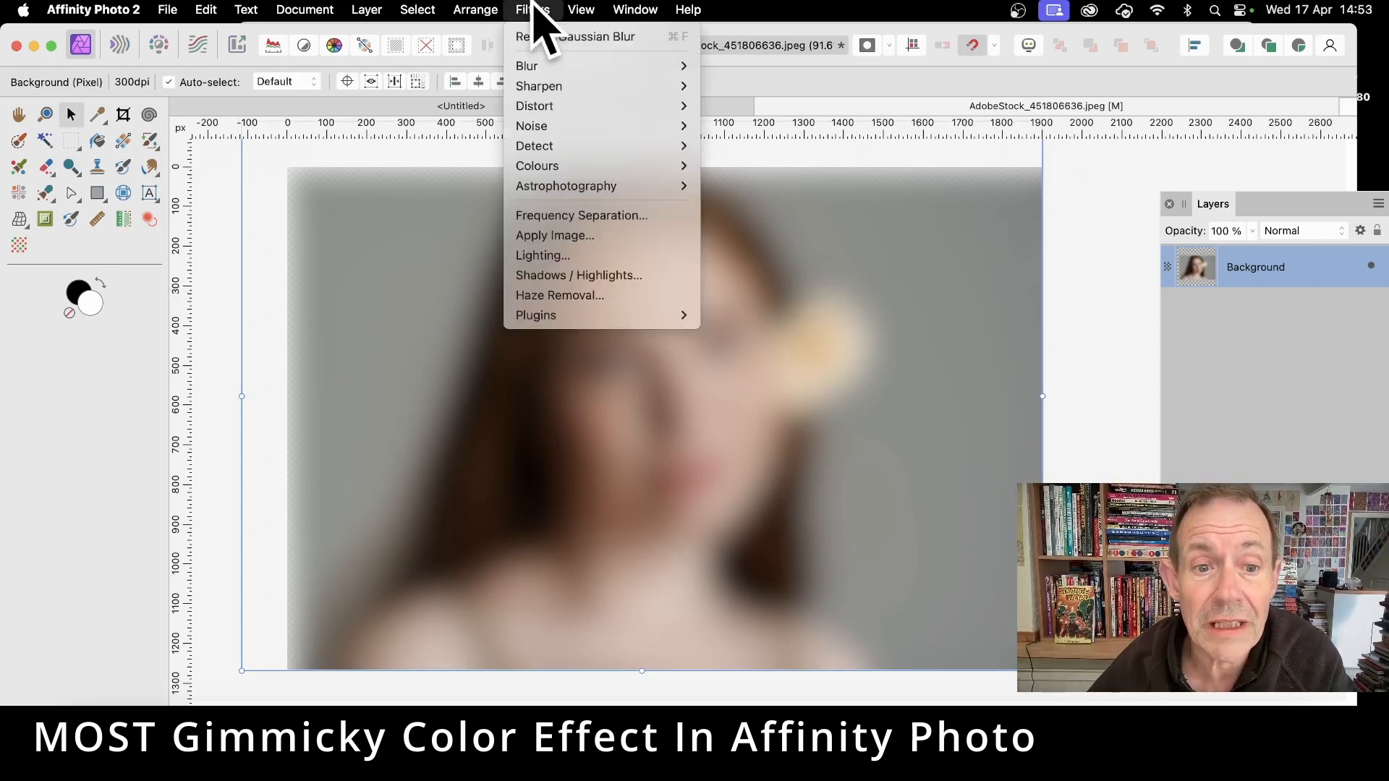
{"action": "mouse_move", "coordinate": [550, 166]}
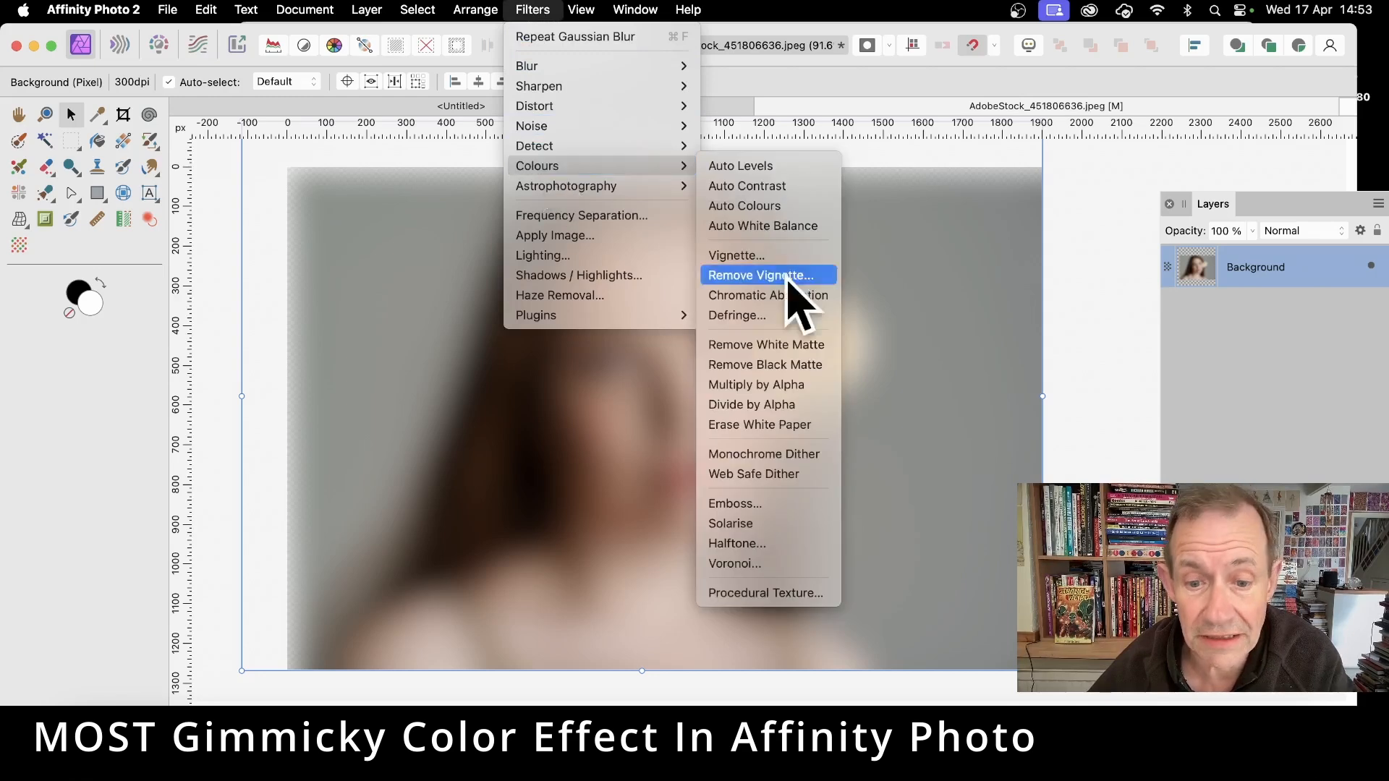
{"action": "left_click", "coordinate": [761, 505]}
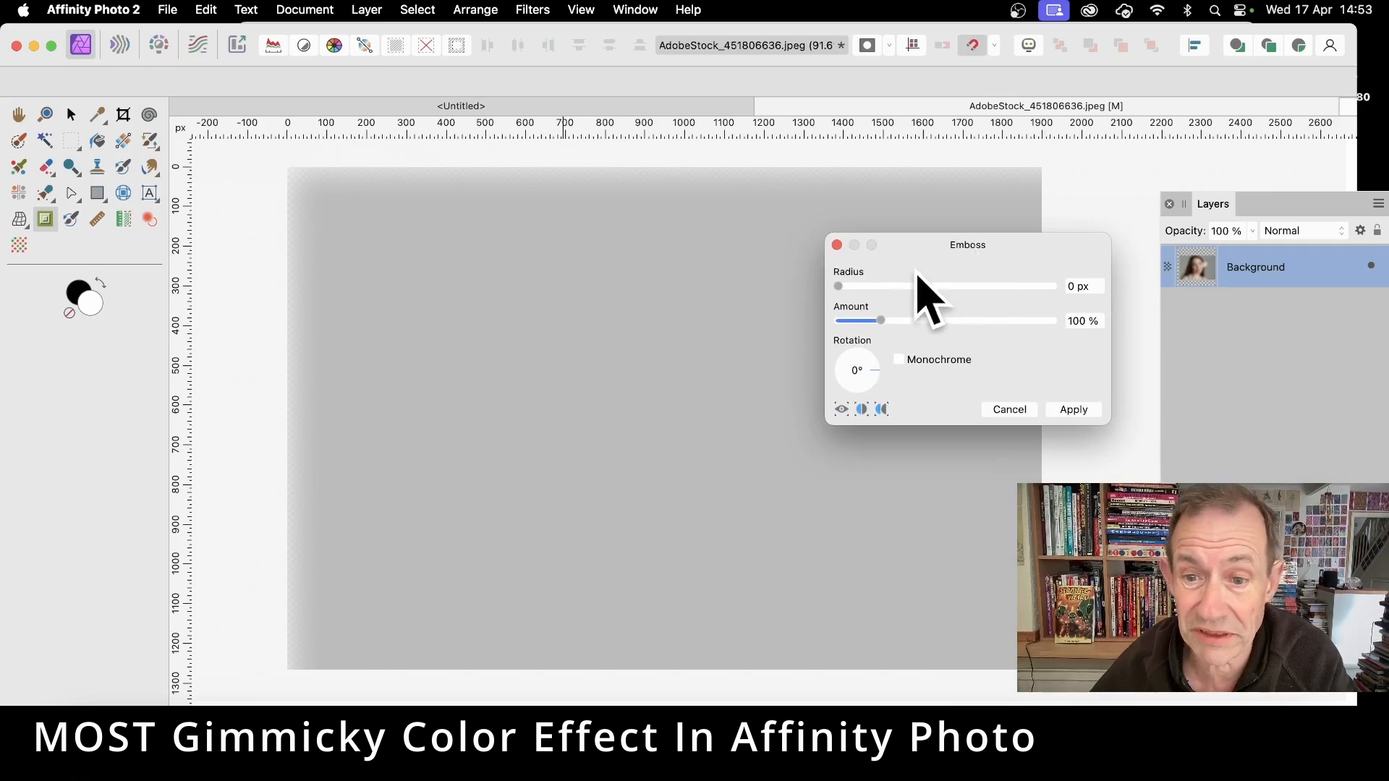
{"action": "left_click_drag", "start_coordinate": [887, 288], "coordinate": [987, 288]}
{"action": "left_click_drag", "start_coordinate": [881, 322], "coordinate": [980, 351]}
{"action": "left_click_drag", "start_coordinate": [817, 434], "coordinate": [192, 235]}
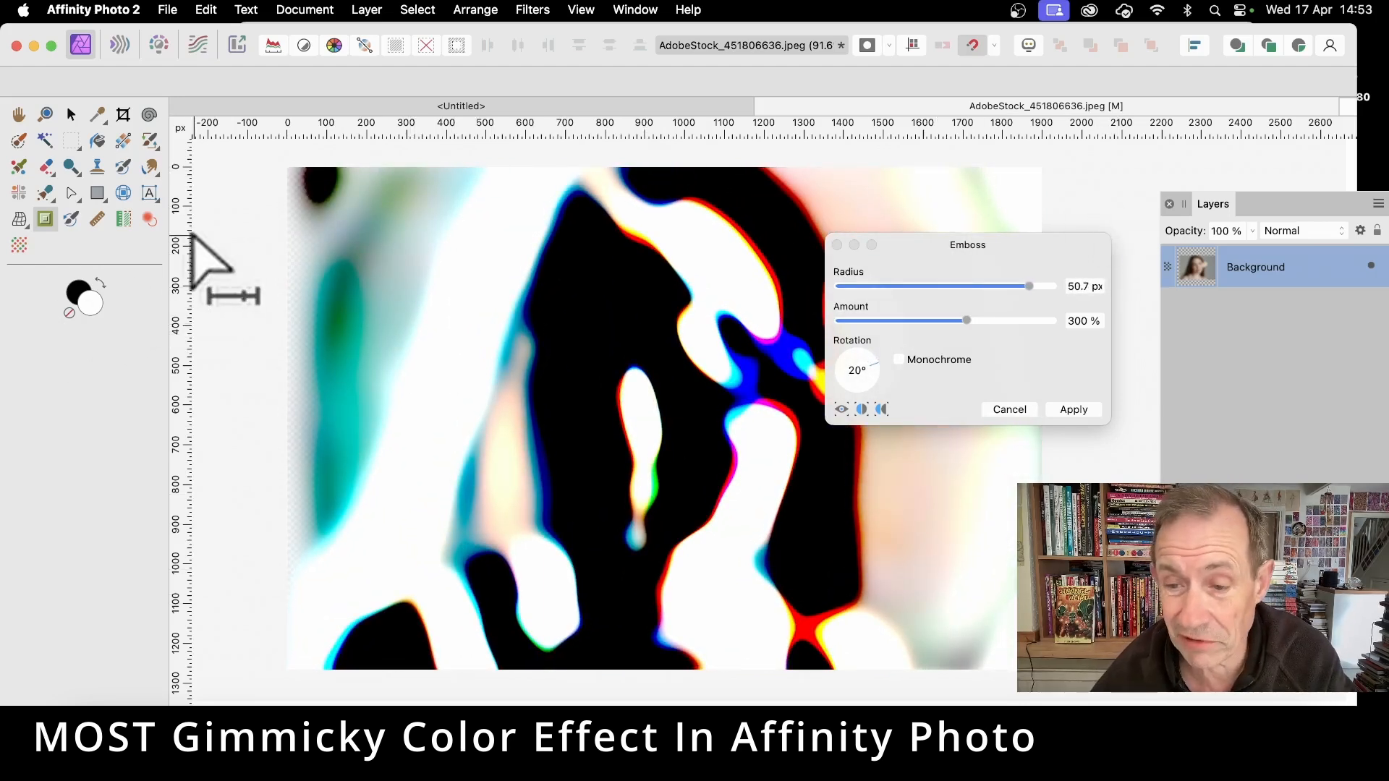
{"action": "left_click", "coordinate": [1074, 410]}
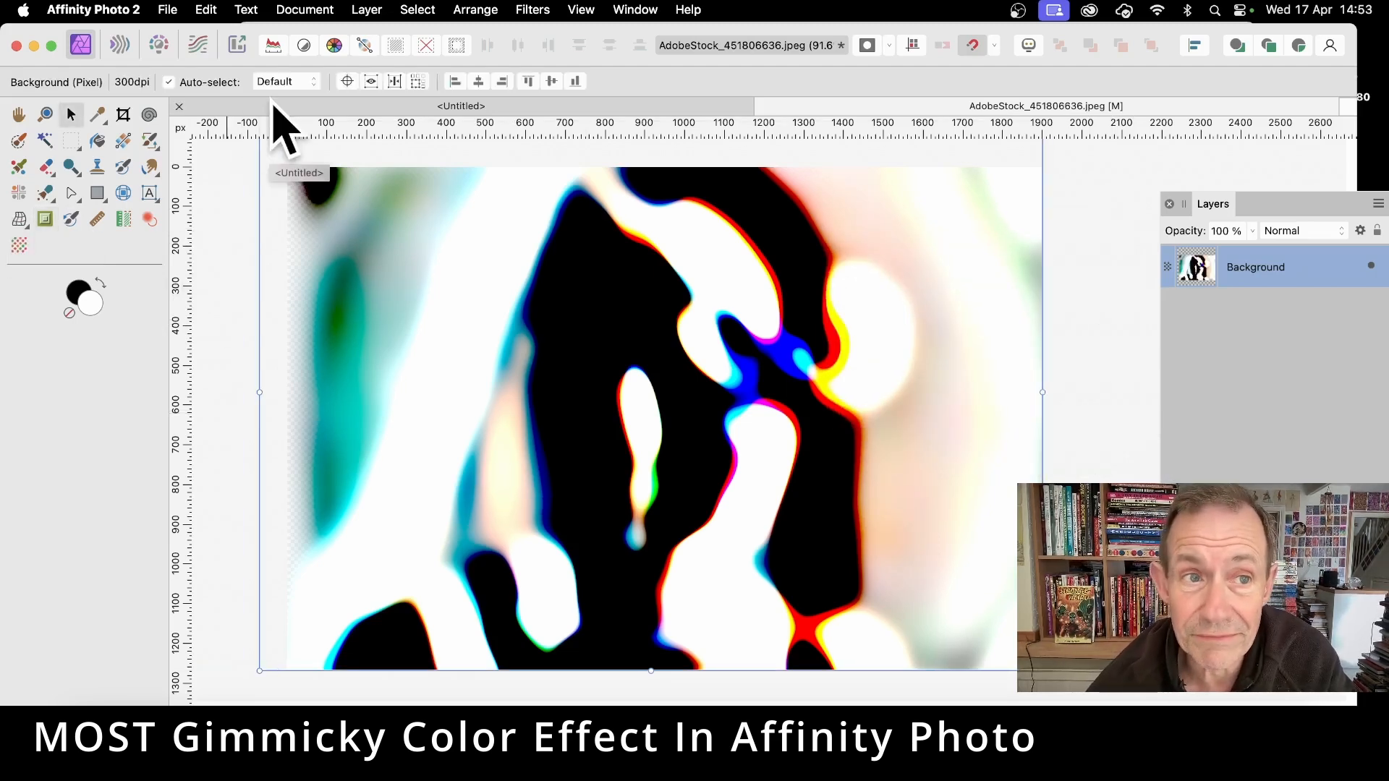
Start a Fade of the Emboss filter and set the fade amount to 44 %
{"action": "left_click", "coordinate": [380, 10]}
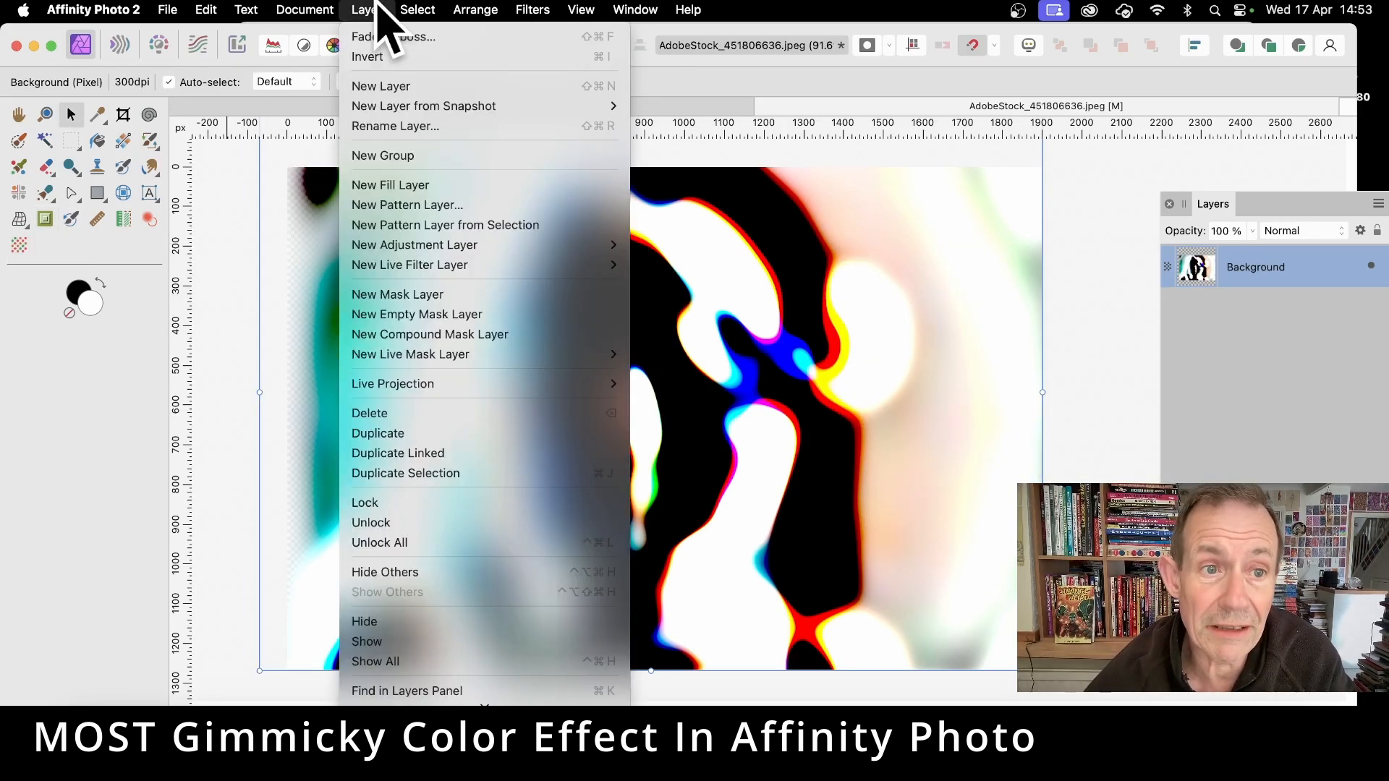
{"action": "left_click", "coordinate": [406, 38]}
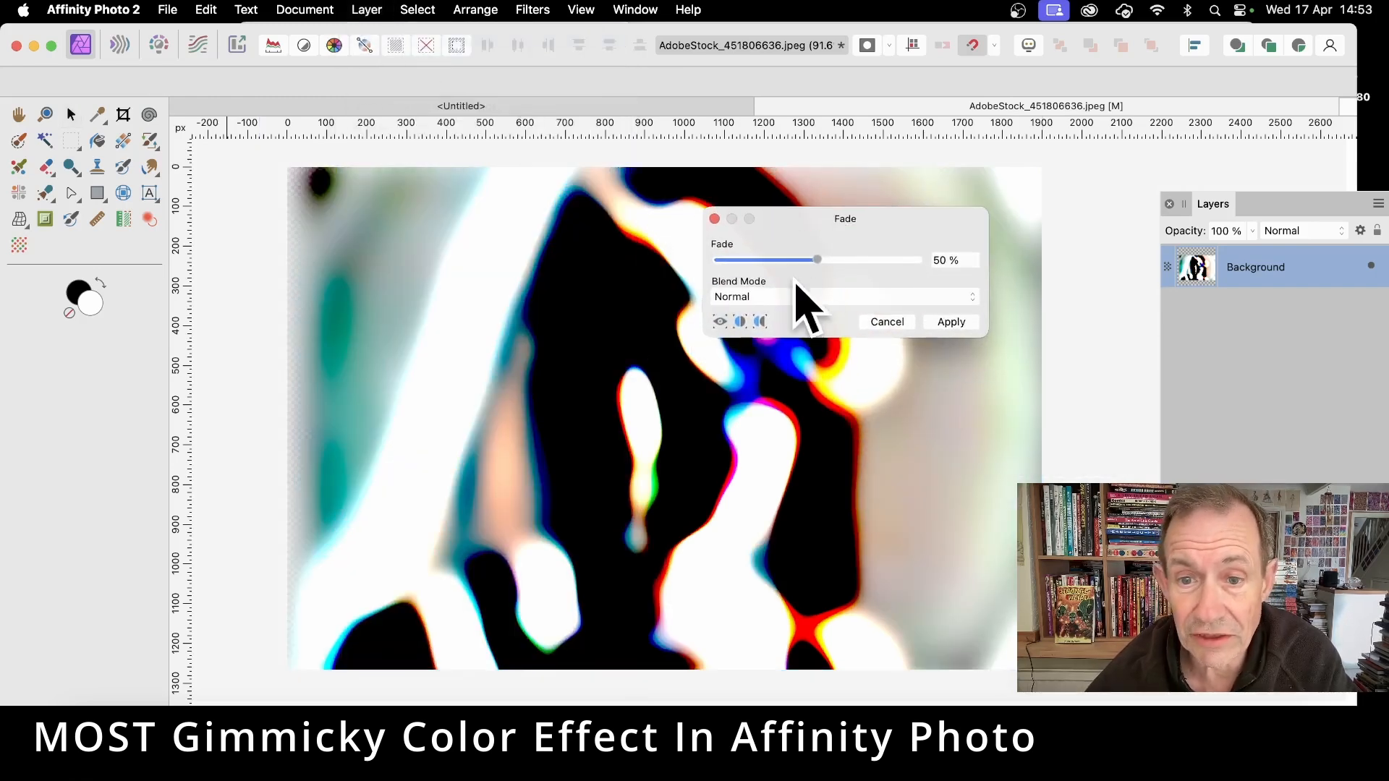
{"action": "left_click_drag", "start_coordinate": [817, 260], "coordinate": [923, 214]}
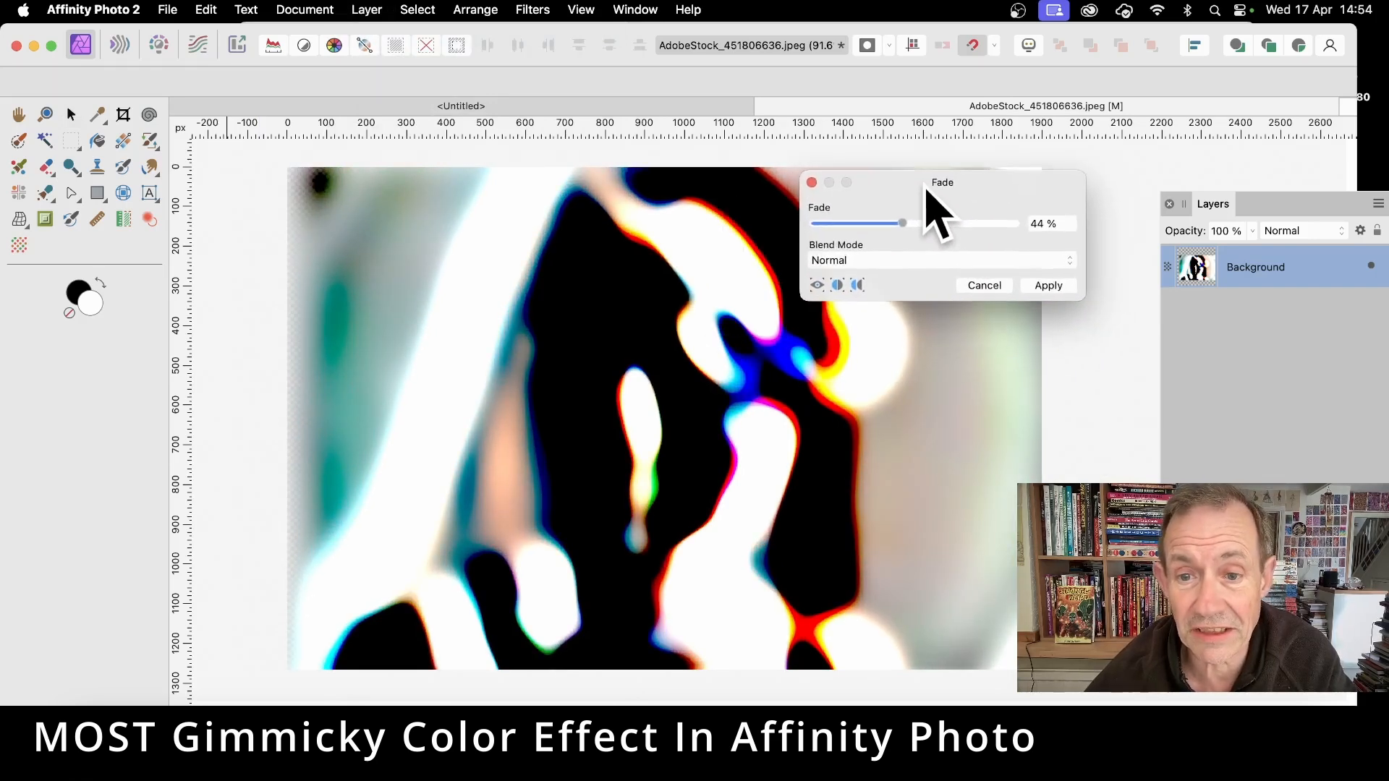
Try the Soft Light and Pin Light blend modes for the Emboss fade and lower the fade to 30 %
{"action": "left_click", "coordinate": [856, 261]}
{"action": "scroll", "coordinate": [866, 289], "scroll_direction": "down", "scroll_amount": 5}
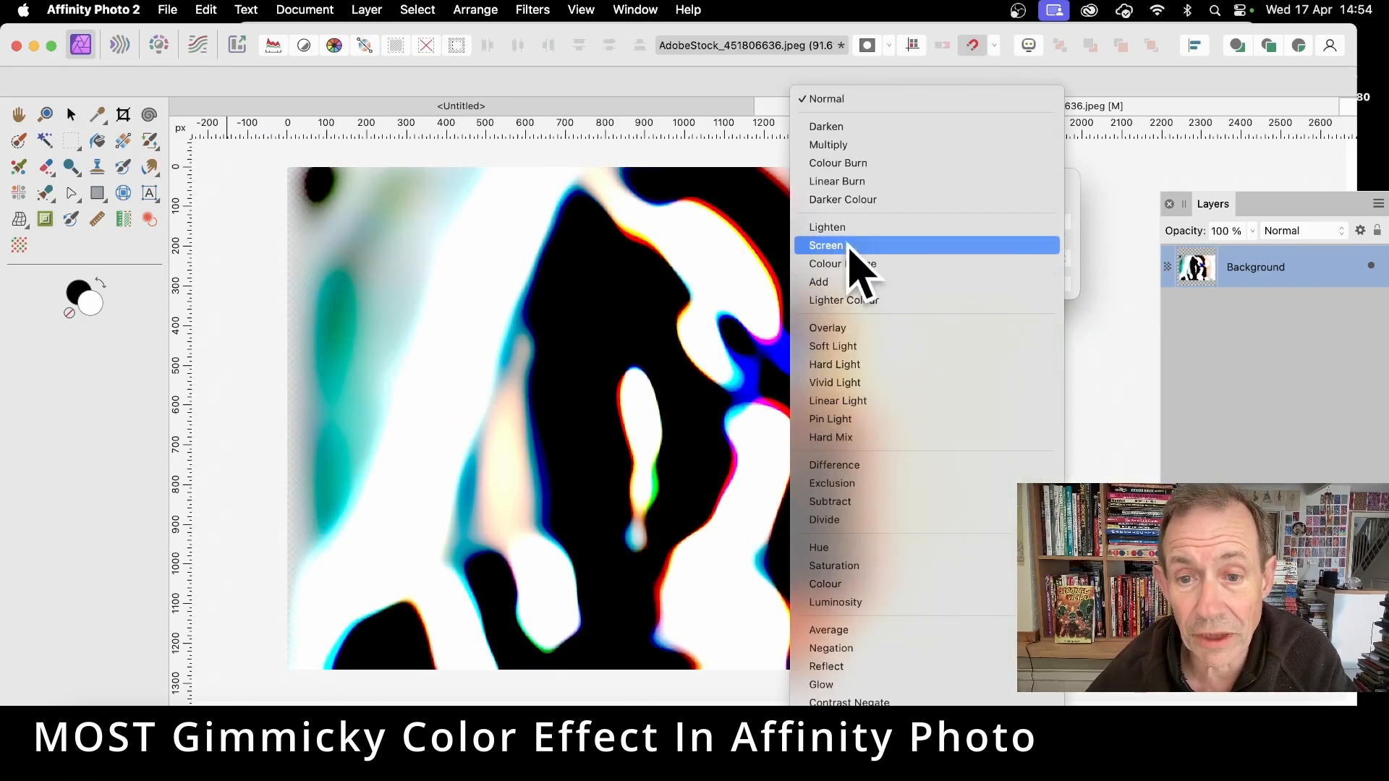
{"action": "left_click", "coordinate": [866, 372]}
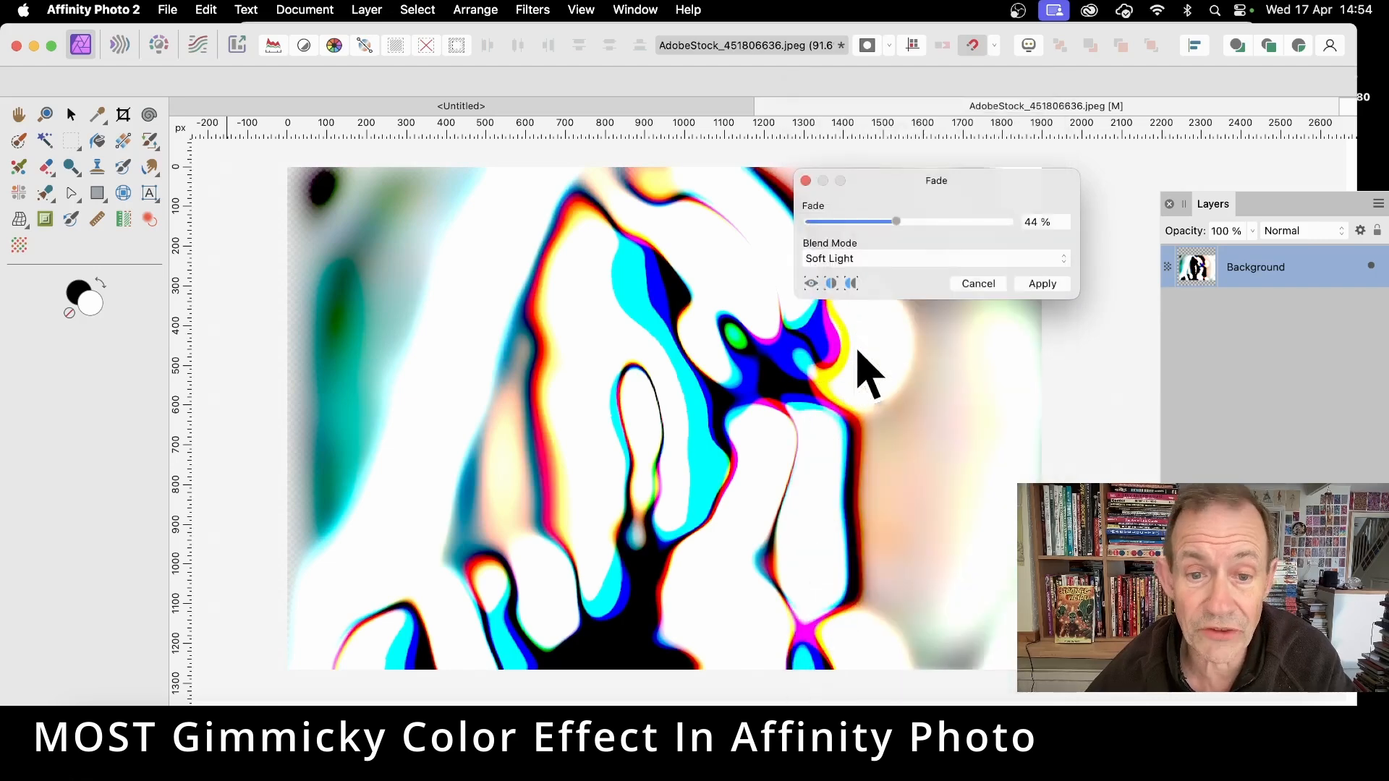
{"action": "left_click", "coordinate": [879, 259]}
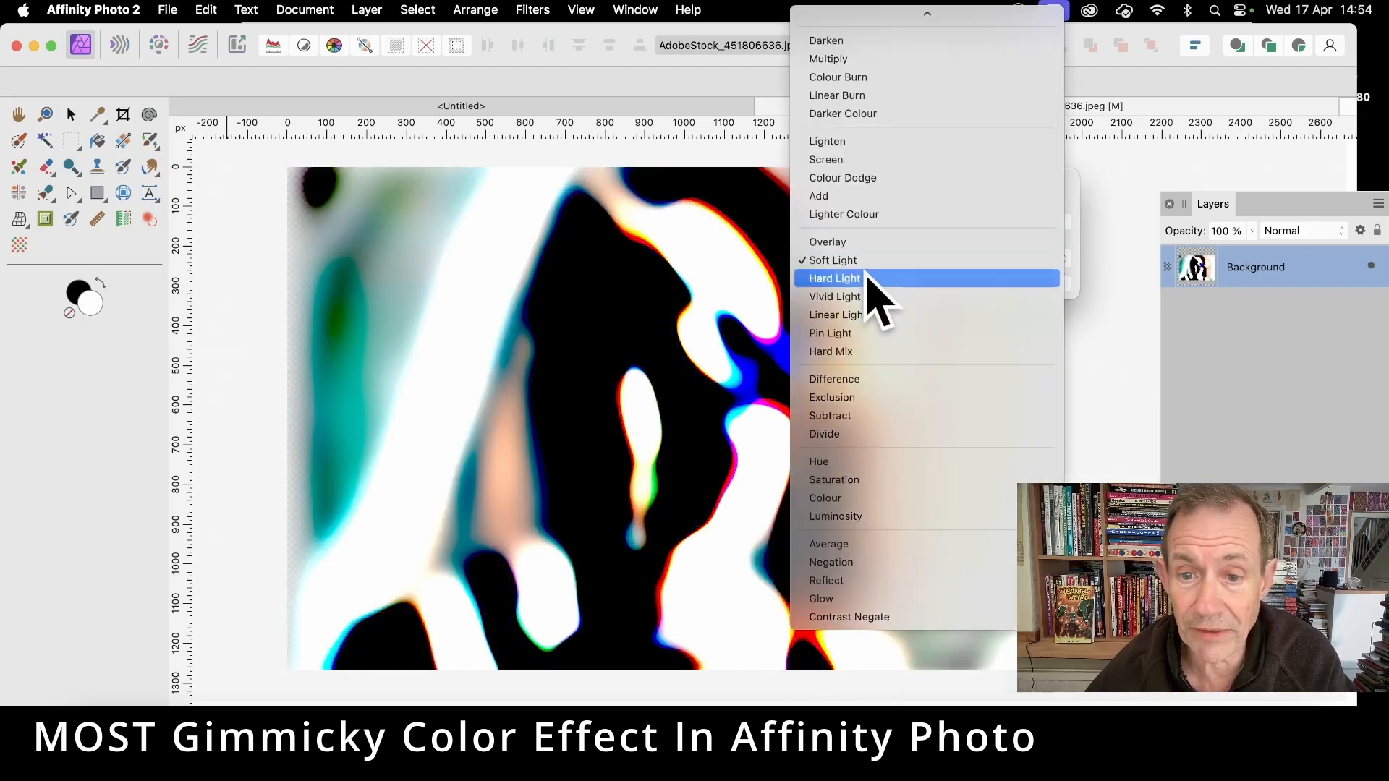
{"action": "left_click", "coordinate": [867, 332]}
{"action": "mouse_move", "coordinate": [875, 222]}
{"action": "left_mouse_down"}
{"action": "mouse_move", "coordinate": [847, 222]}
{"action": "mouse_move", "coordinate": [910, 224]}
{"action": "mouse_move", "coordinate": [869, 222]}
{"action": "left_mouse_up"}
Set the Emboss fade's blend mode to Luminosity, reduce the fade to 8 % and apply it
{"action": "left_click", "coordinate": [878, 256]}
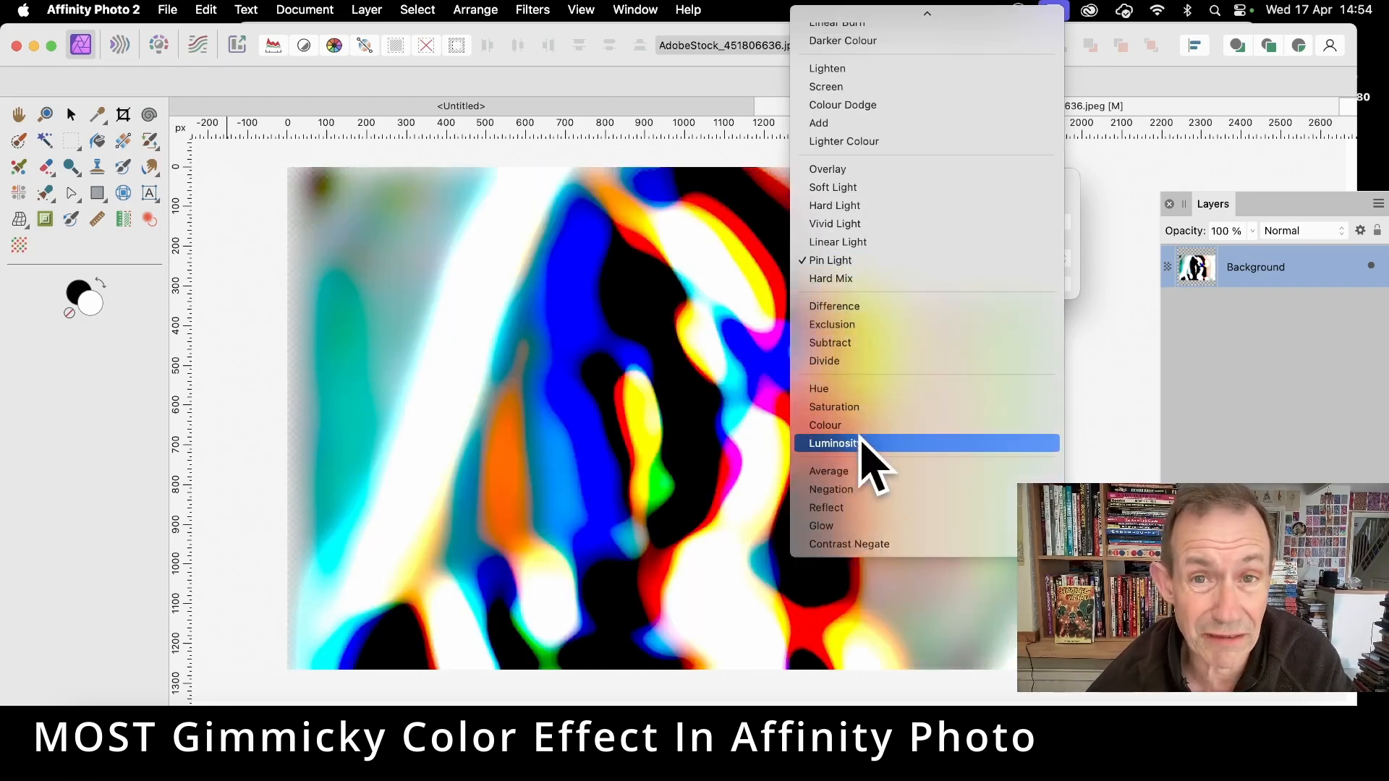
{"action": "left_click", "coordinate": [864, 443]}
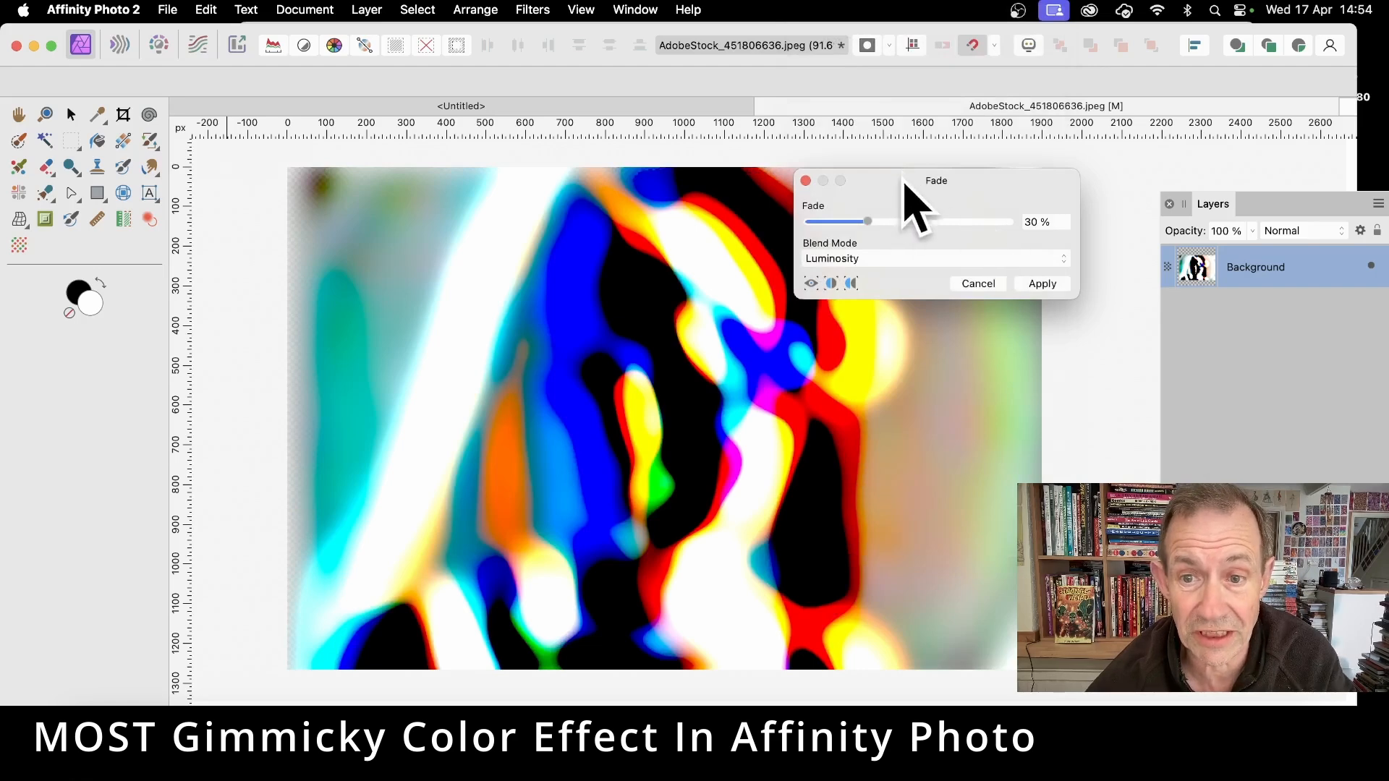
{"action": "left_click_drag", "start_coordinate": [901, 178], "coordinate": [966, 162]}
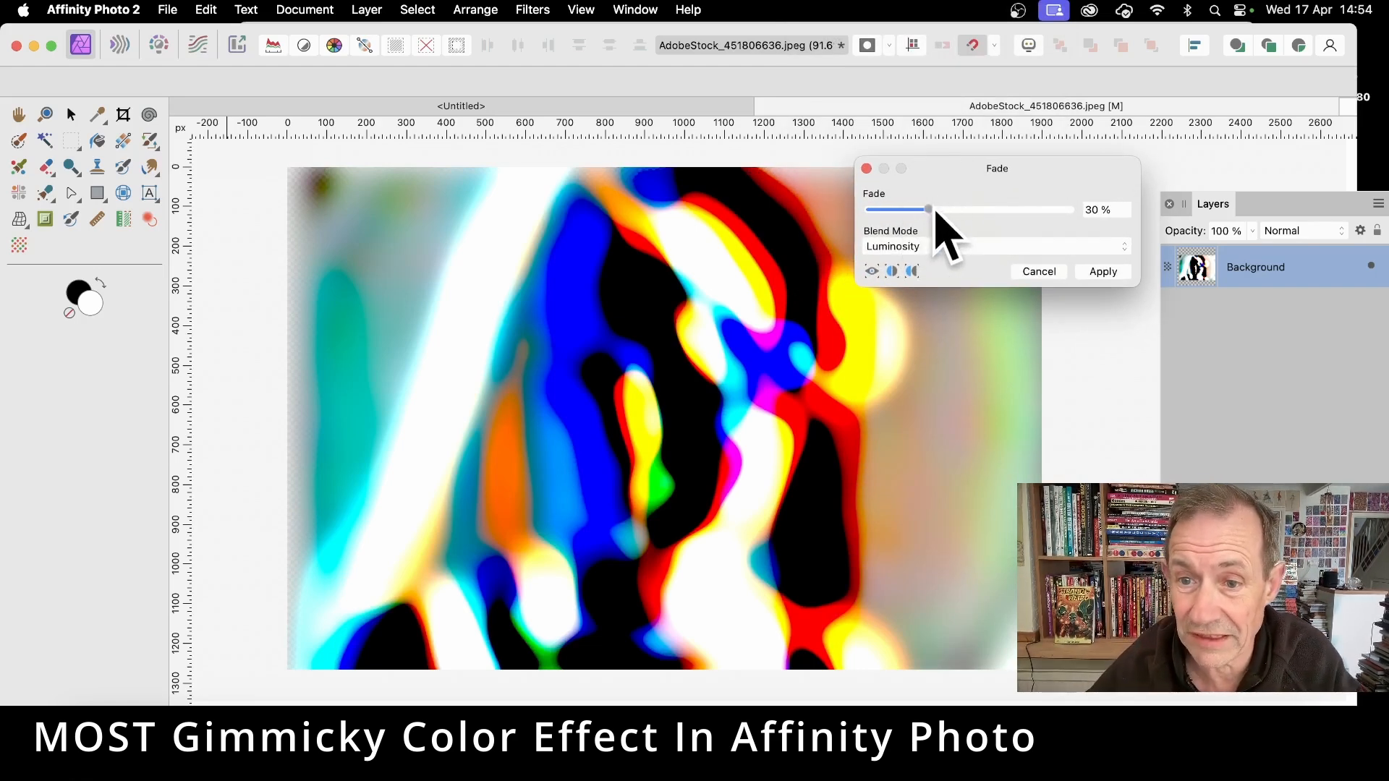
{"action": "left_click_drag", "start_coordinate": [928, 209], "coordinate": [884, 207]}
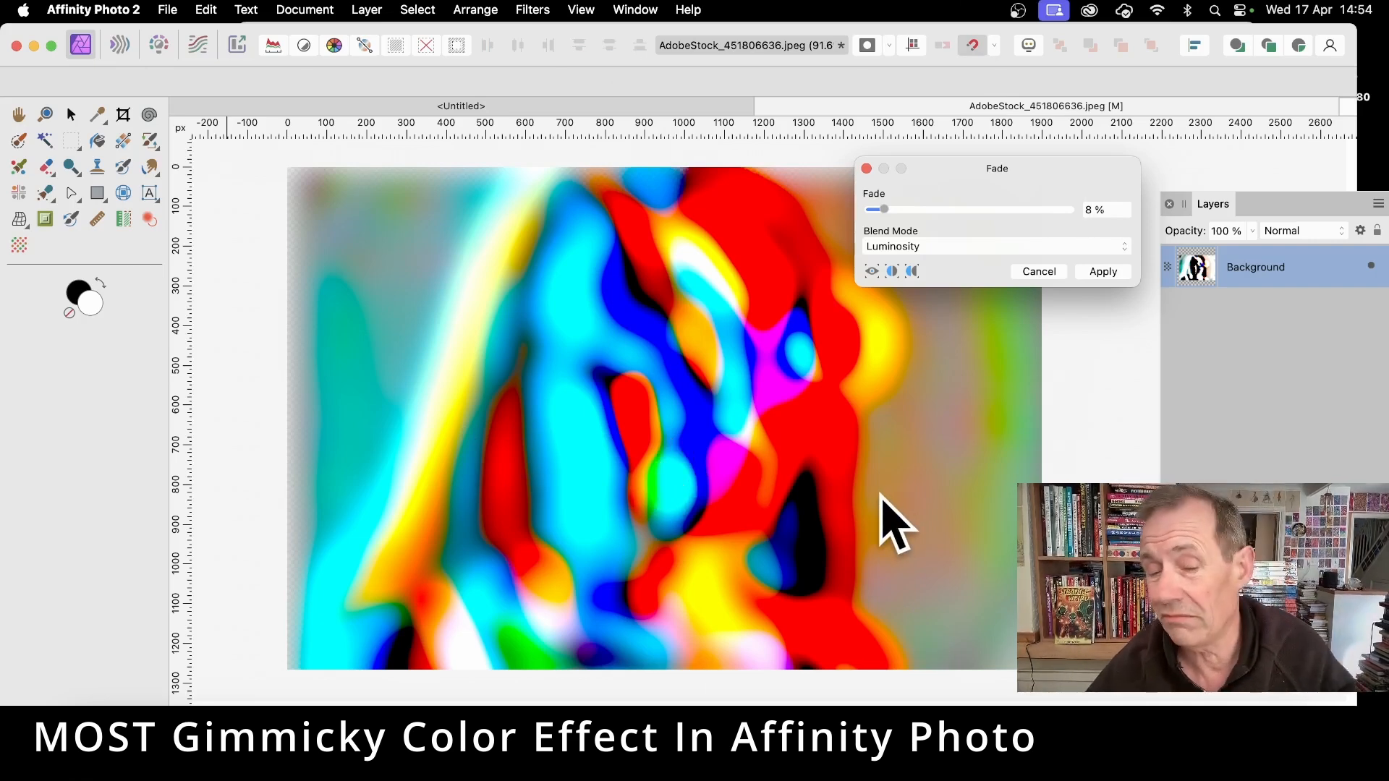
{"action": "left_click", "coordinate": [1101, 272]}
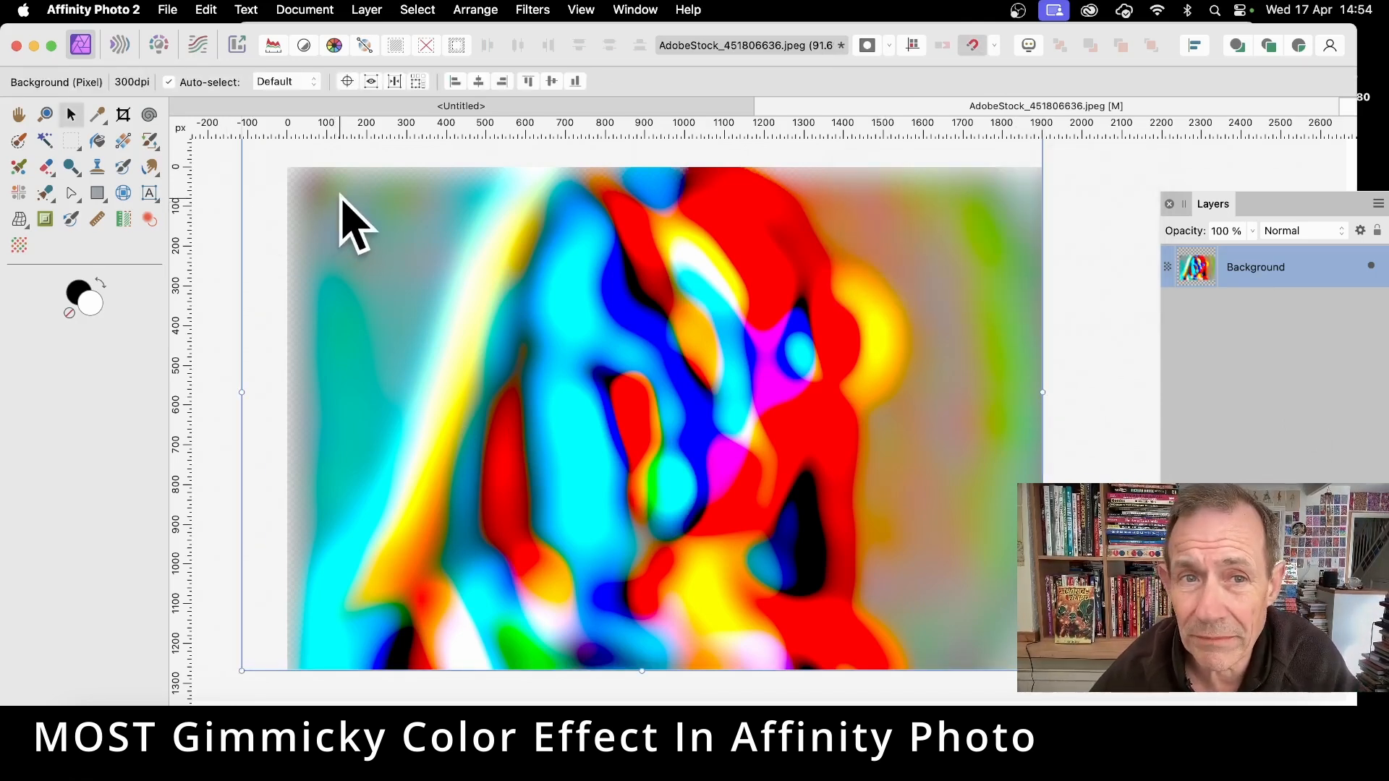
Apply a second Emboss to the colourful image with radius 56.9 px, amount 242 % and rotation 334°
{"action": "left_click", "coordinate": [523, 6]}
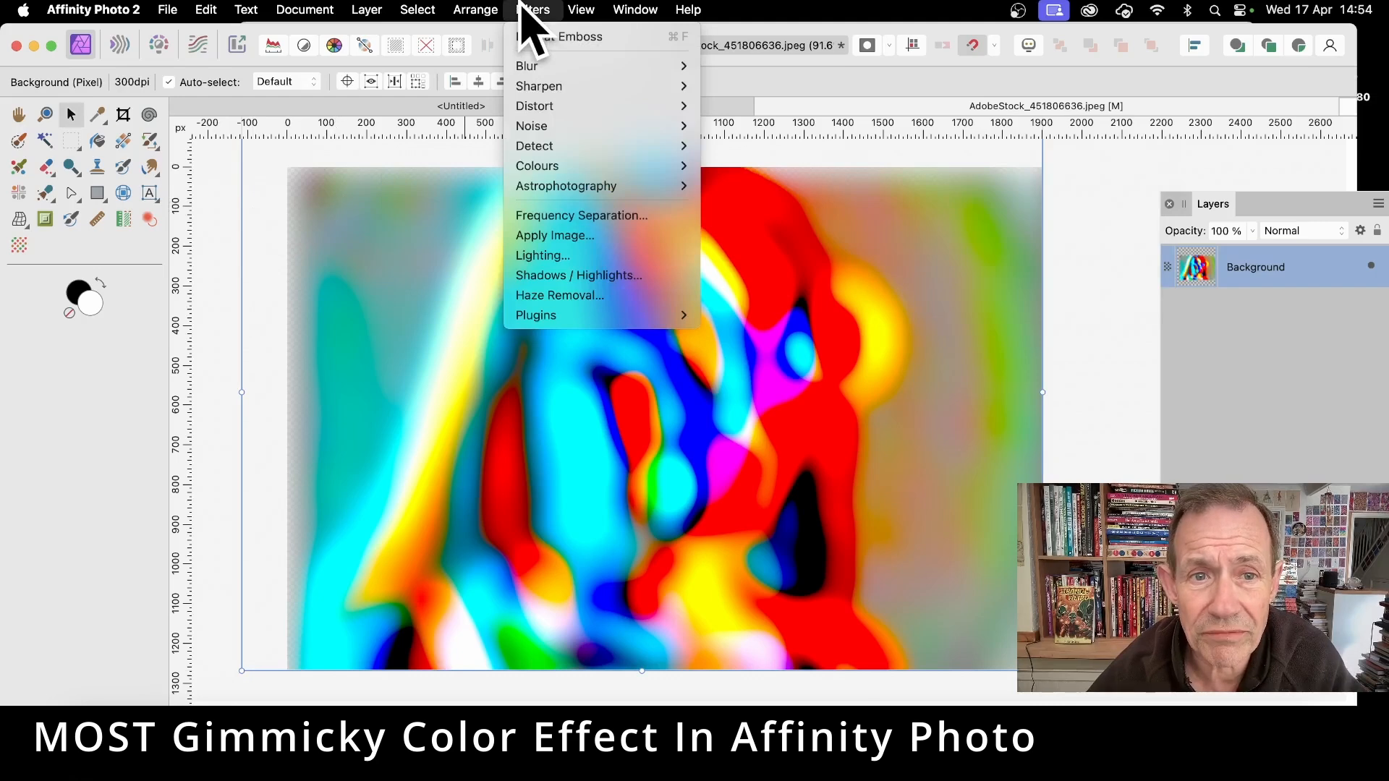
{"action": "mouse_move", "coordinate": [526, 65]}
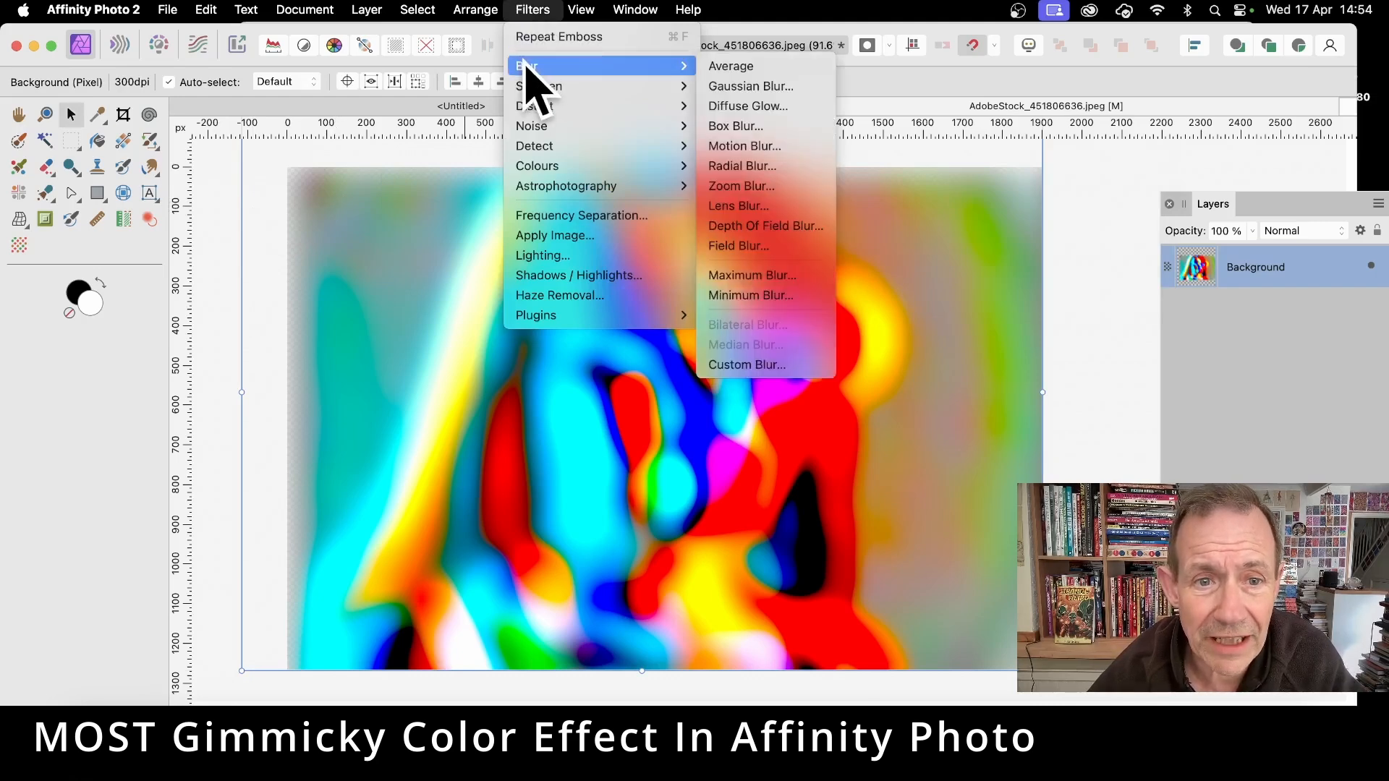
{"action": "mouse_move", "coordinate": [583, 165]}
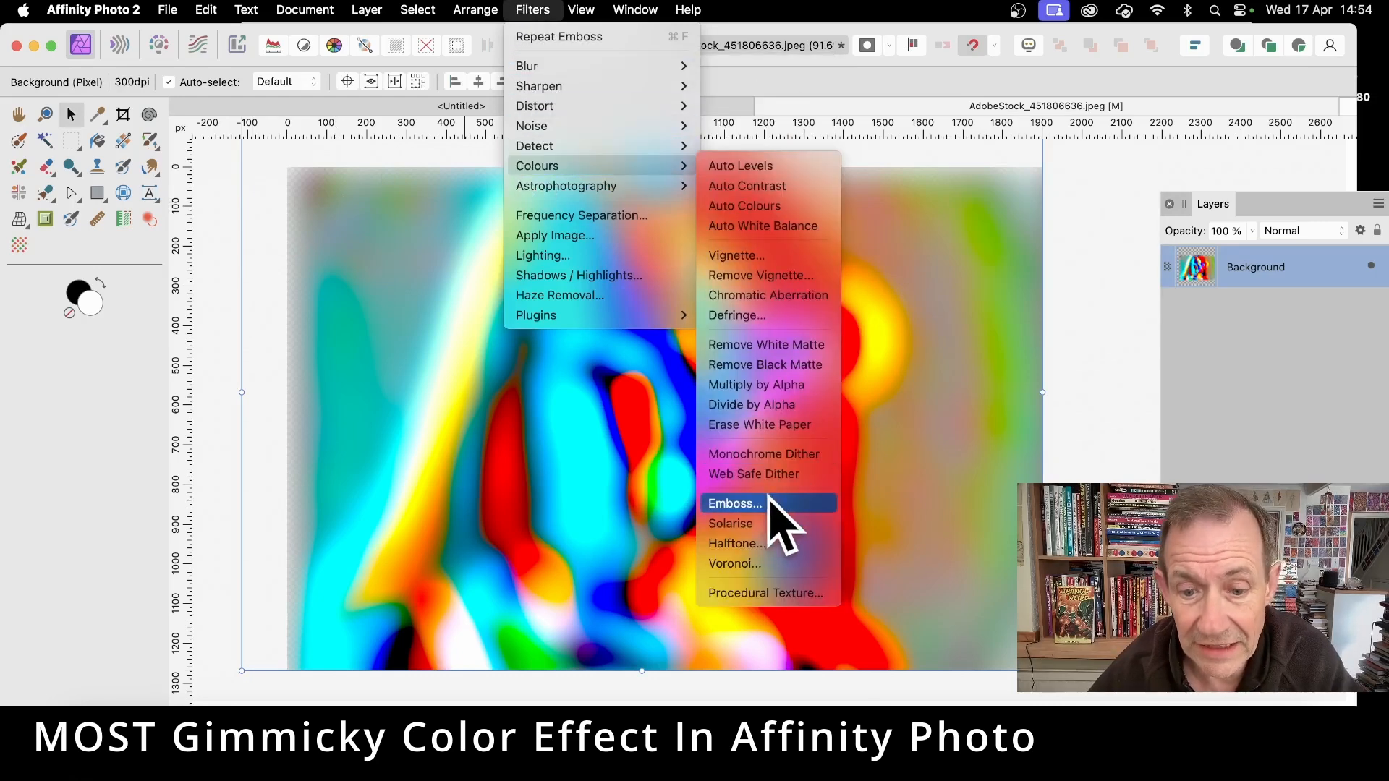
{"action": "left_click", "coordinate": [769, 503]}
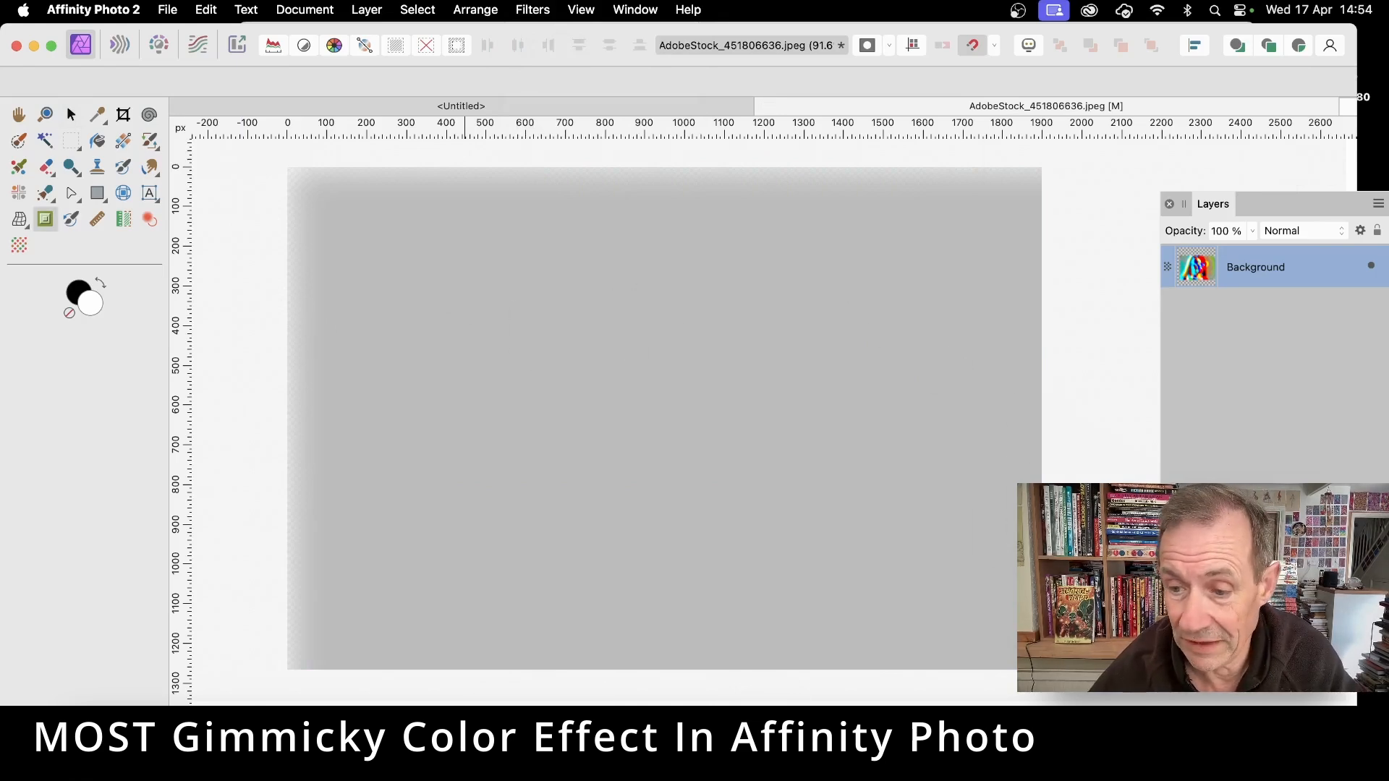
{"action": "left_click_drag", "start_coordinate": [772, 294], "coordinate": [840, 178]}
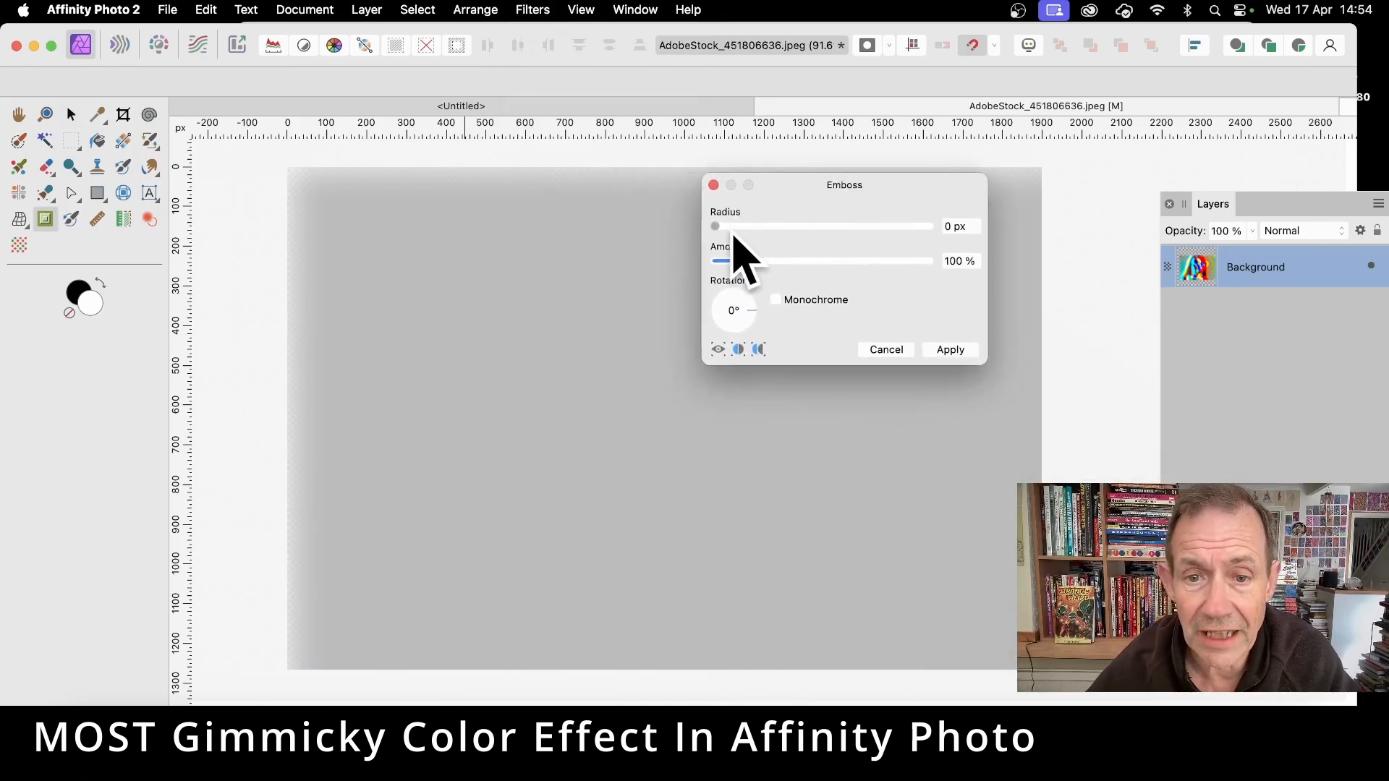
{"action": "left_click_drag", "start_coordinate": [734, 234], "coordinate": [831, 230]}
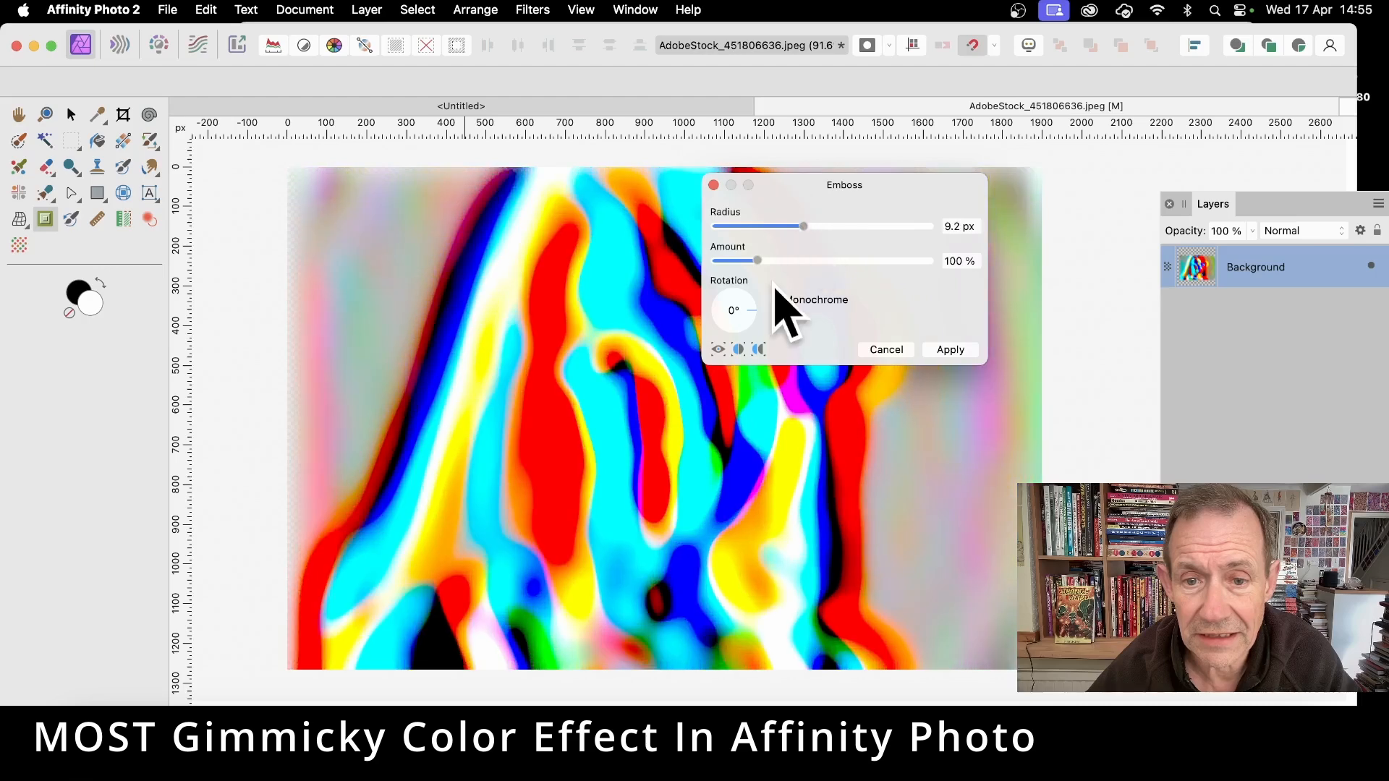
{"action": "left_click_drag", "start_coordinate": [759, 262], "coordinate": [819, 262]}
{"action": "left_click_drag", "start_coordinate": [572, 395], "coordinate": [547, 271]}
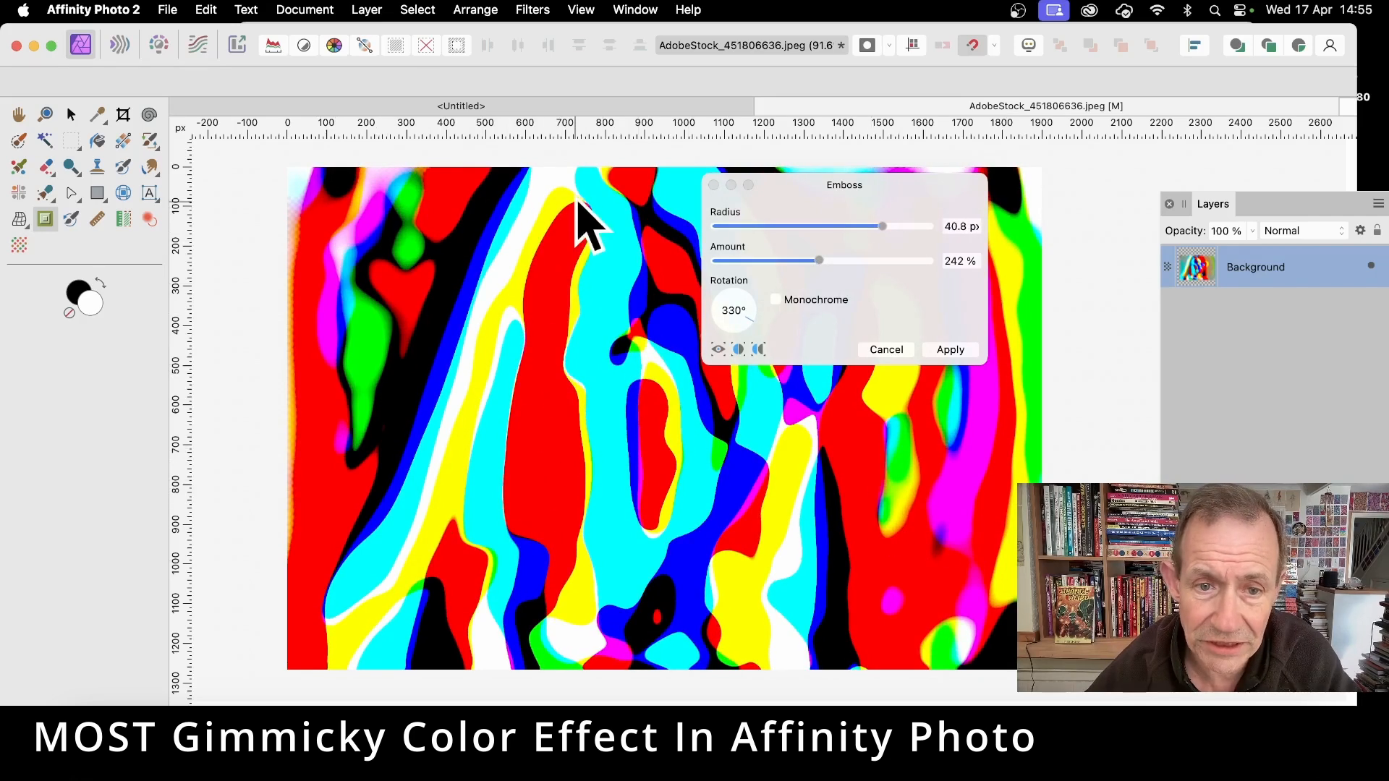
{"action": "left_click_drag", "start_coordinate": [518, 366], "coordinate": [915, 541]}
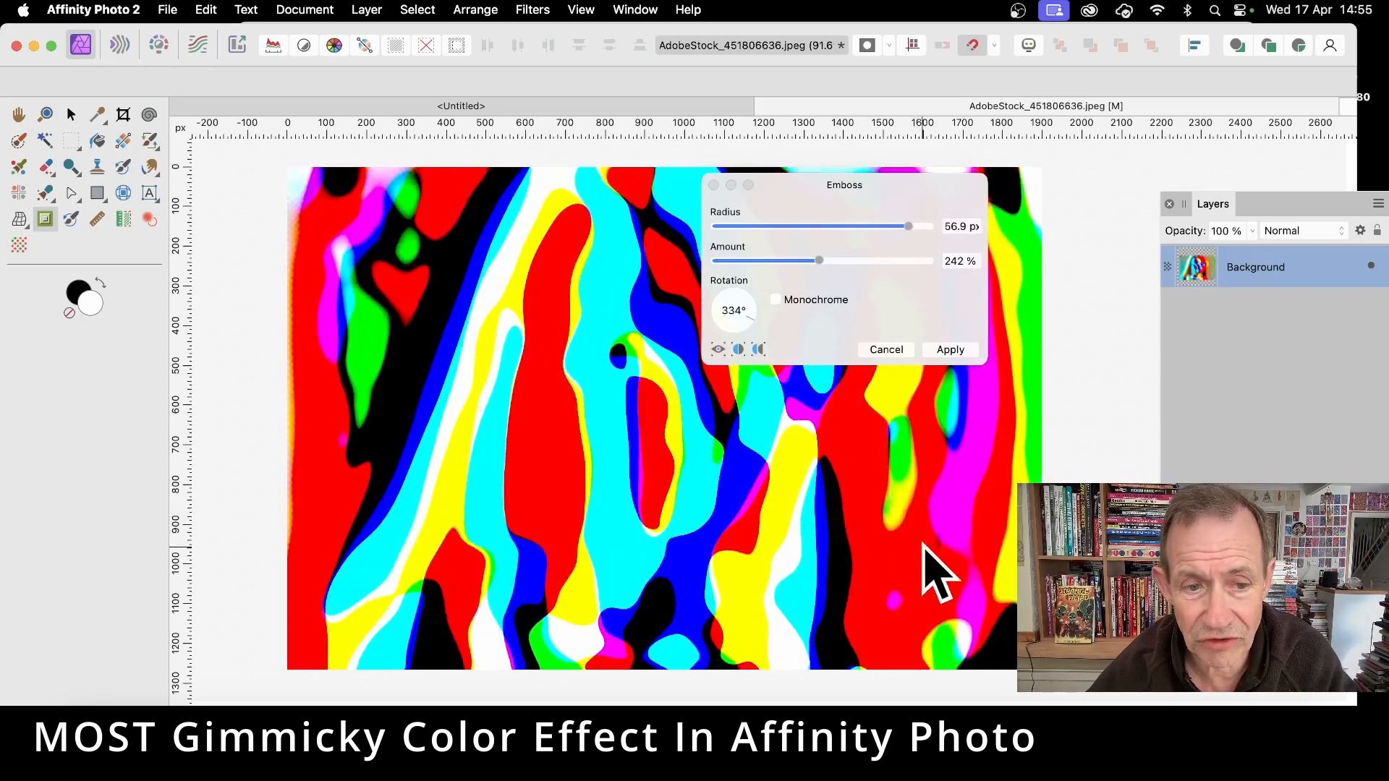
{"action": "left_click_drag", "start_coordinate": [815, 187], "coordinate": [726, 140]}
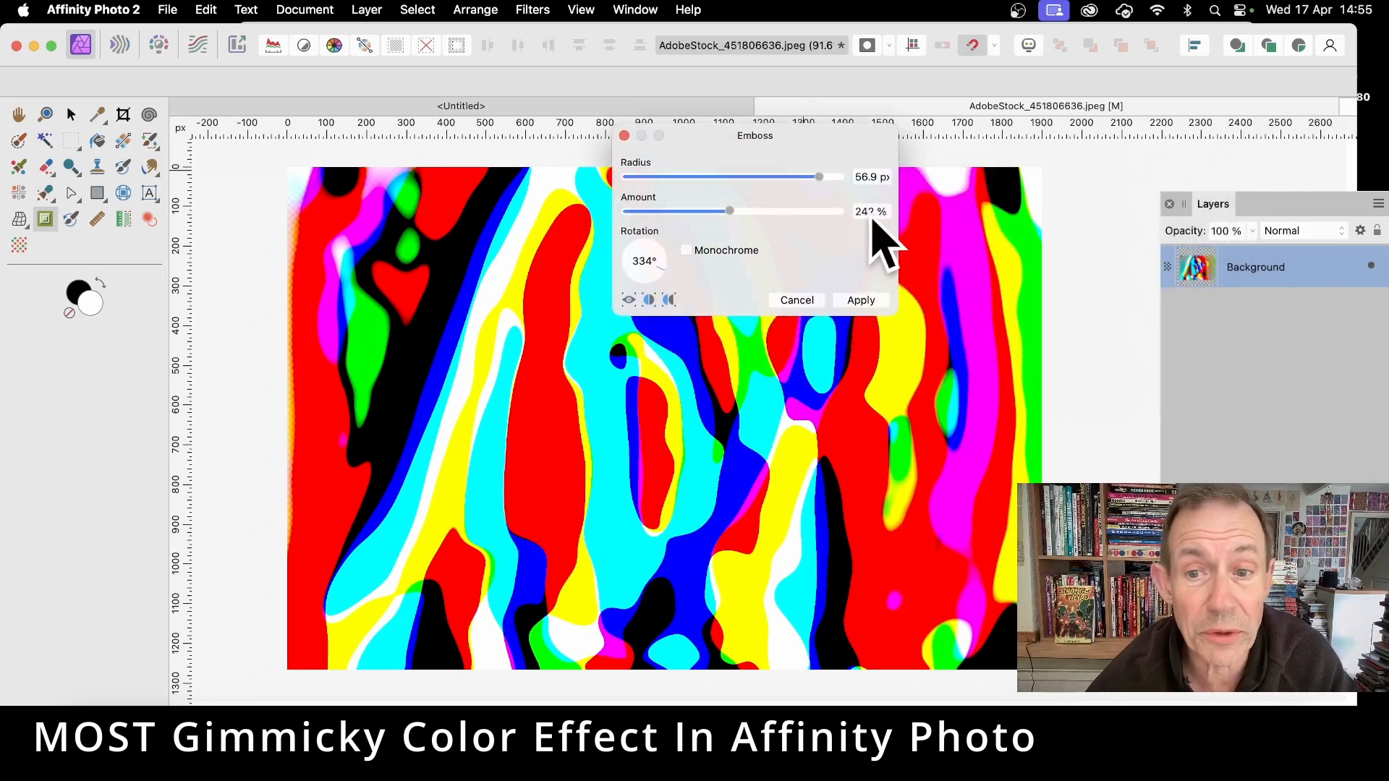
{"action": "left_click", "coordinate": [873, 301]}
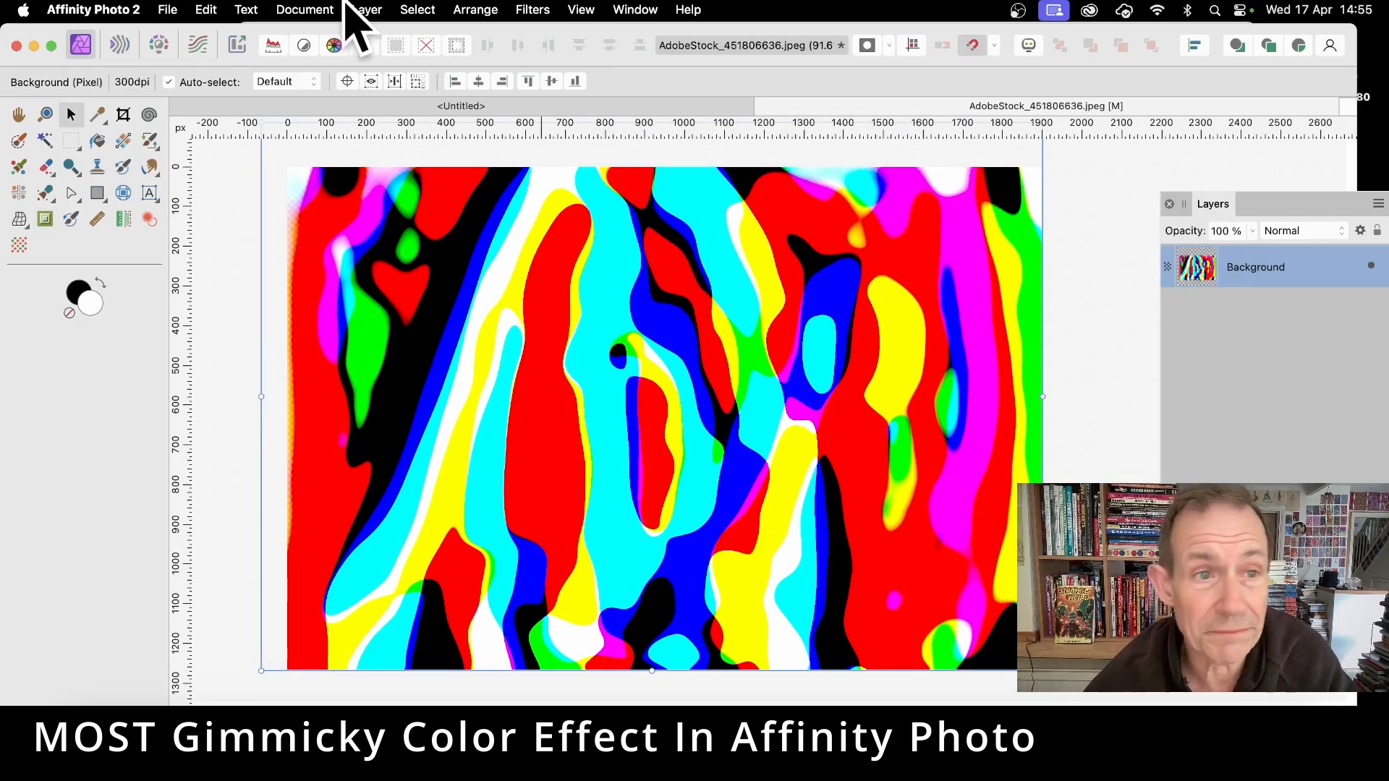
Fade the second Emboss filter to 39 % with the Overlay blend mode and apply the fade
{"action": "left_click", "coordinate": [369, 9]}
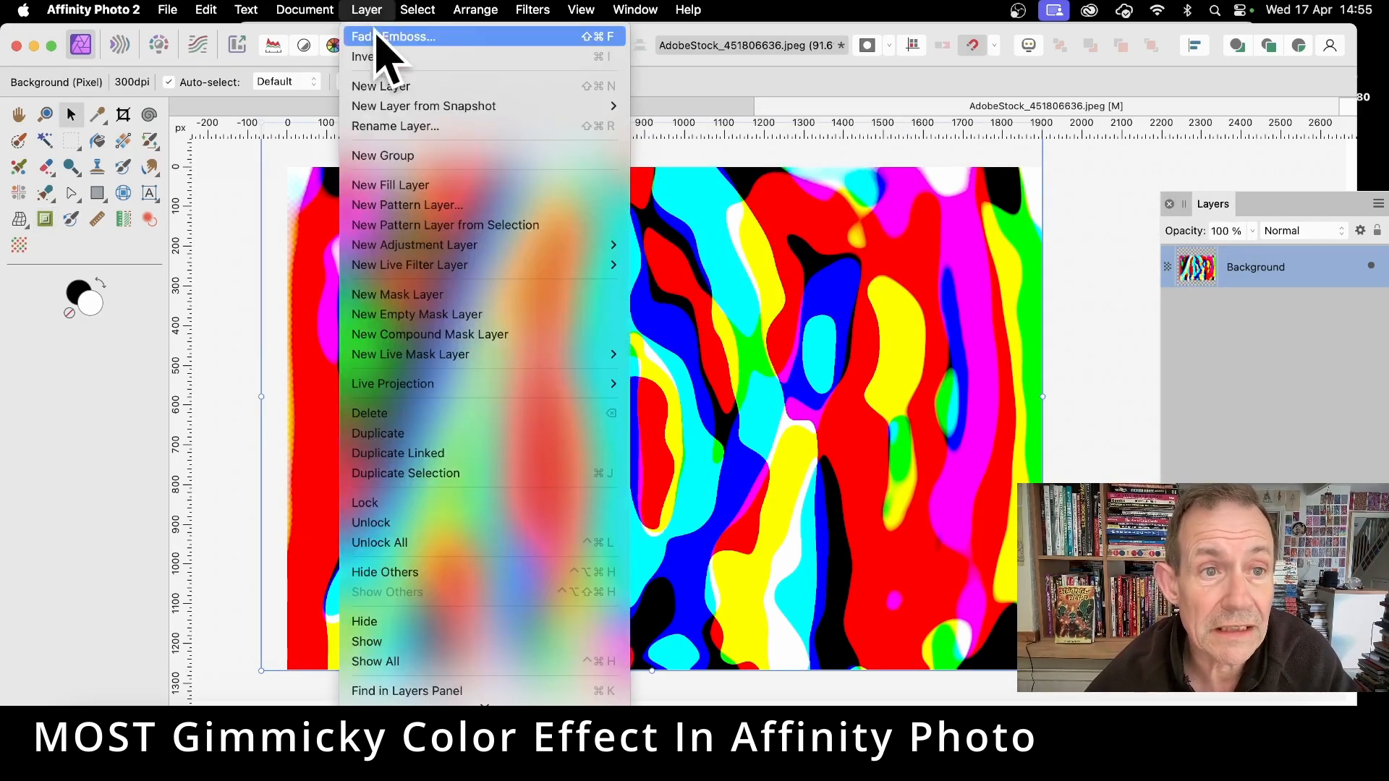
{"action": "left_click", "coordinate": [383, 36]}
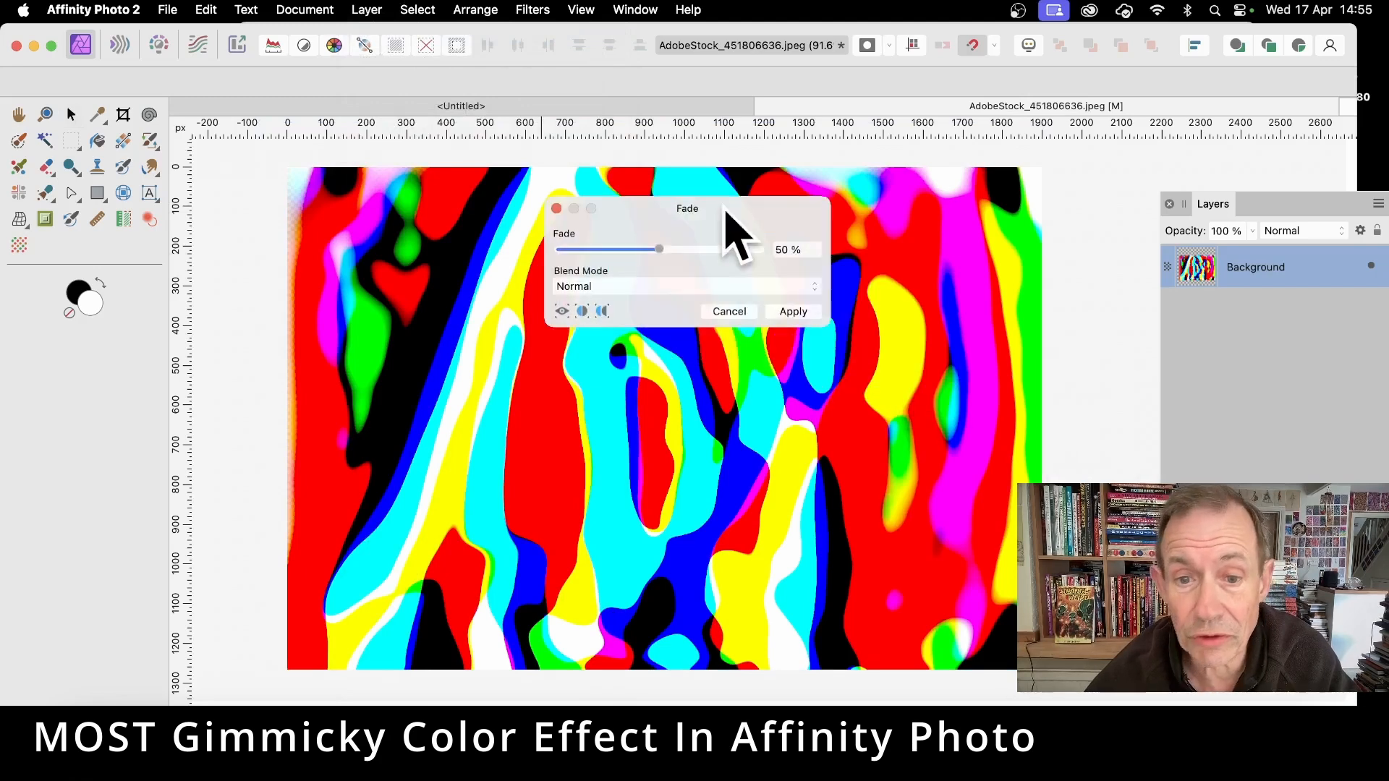
{"action": "left_click_drag", "start_coordinate": [712, 229], "coordinate": [826, 154]}
{"action": "left_click", "coordinate": [731, 267]}
{"action": "left_click", "coordinate": [691, 202]}
{"action": "left_click", "coordinate": [823, 217]}
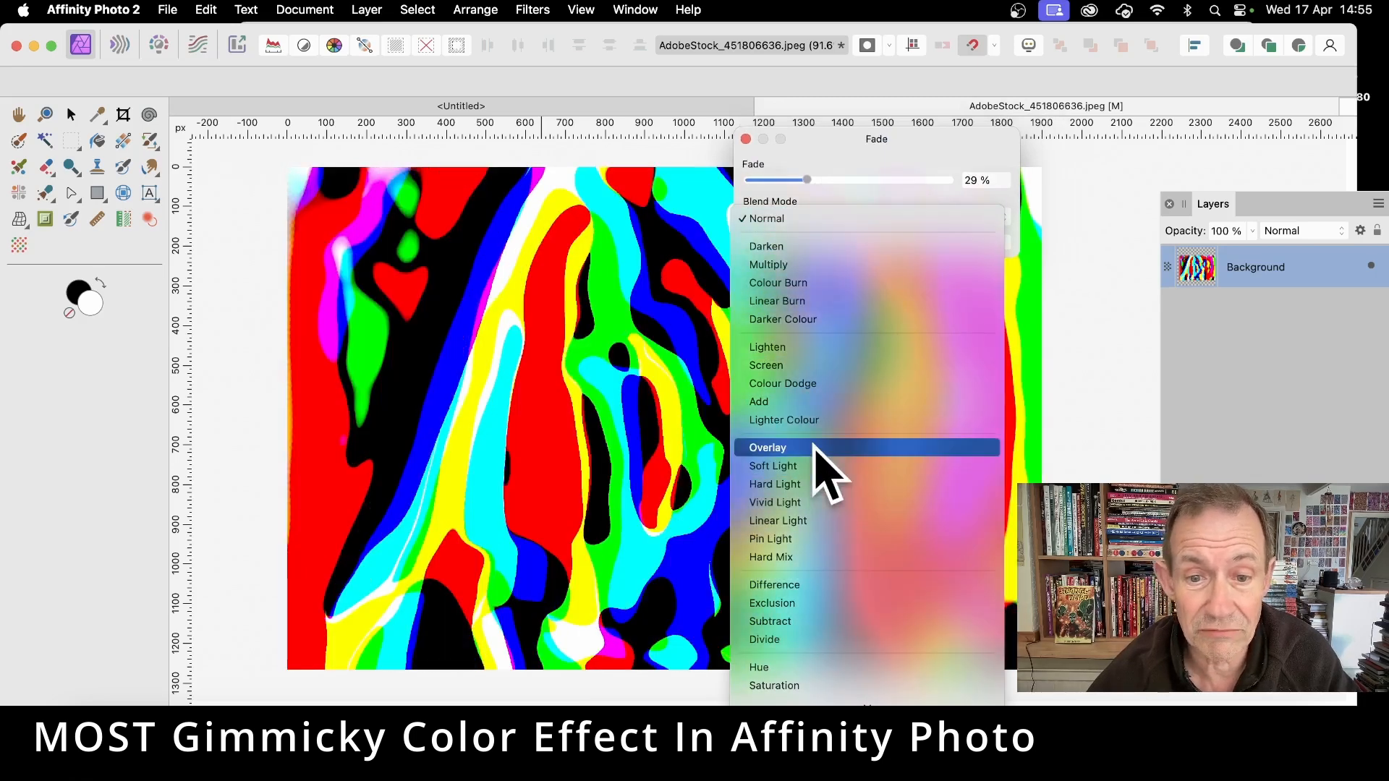
{"action": "left_click", "coordinate": [825, 450]}
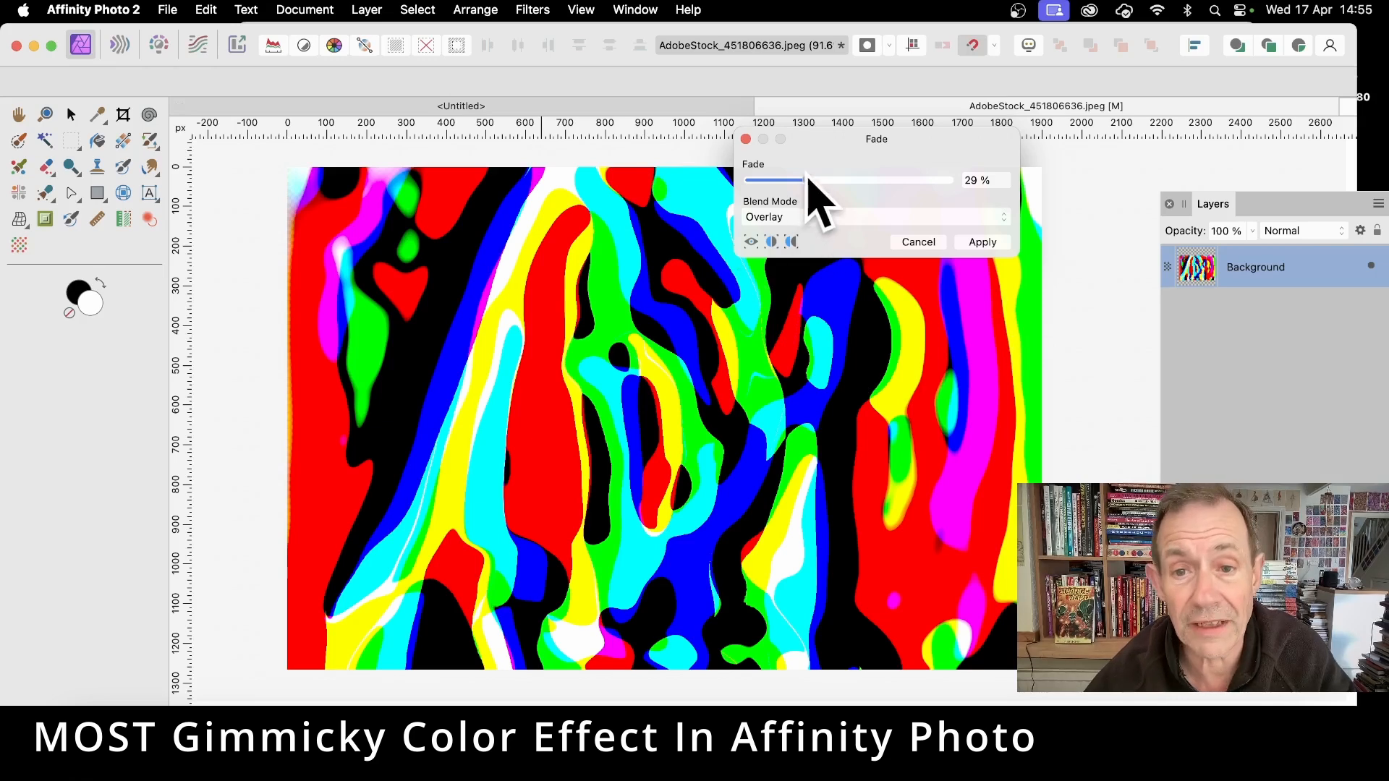
{"action": "mouse_move", "coordinate": [807, 180]}
{"action": "left_mouse_down"}
{"action": "mouse_move", "coordinate": [768, 181]}
{"action": "mouse_move", "coordinate": [916, 181]}
{"action": "mouse_move", "coordinate": [826, 180]}
{"action": "left_mouse_up"}
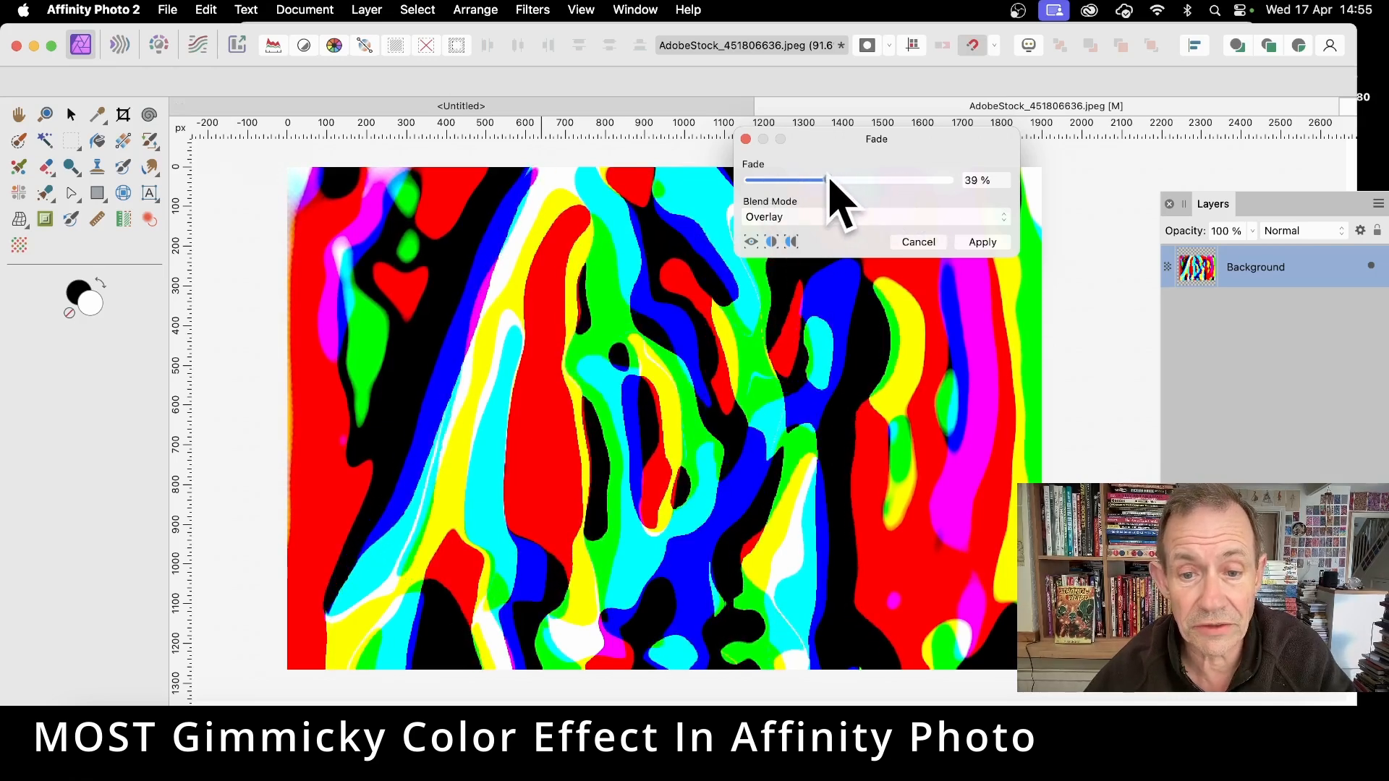
{"action": "left_click", "coordinate": [1002, 245]}
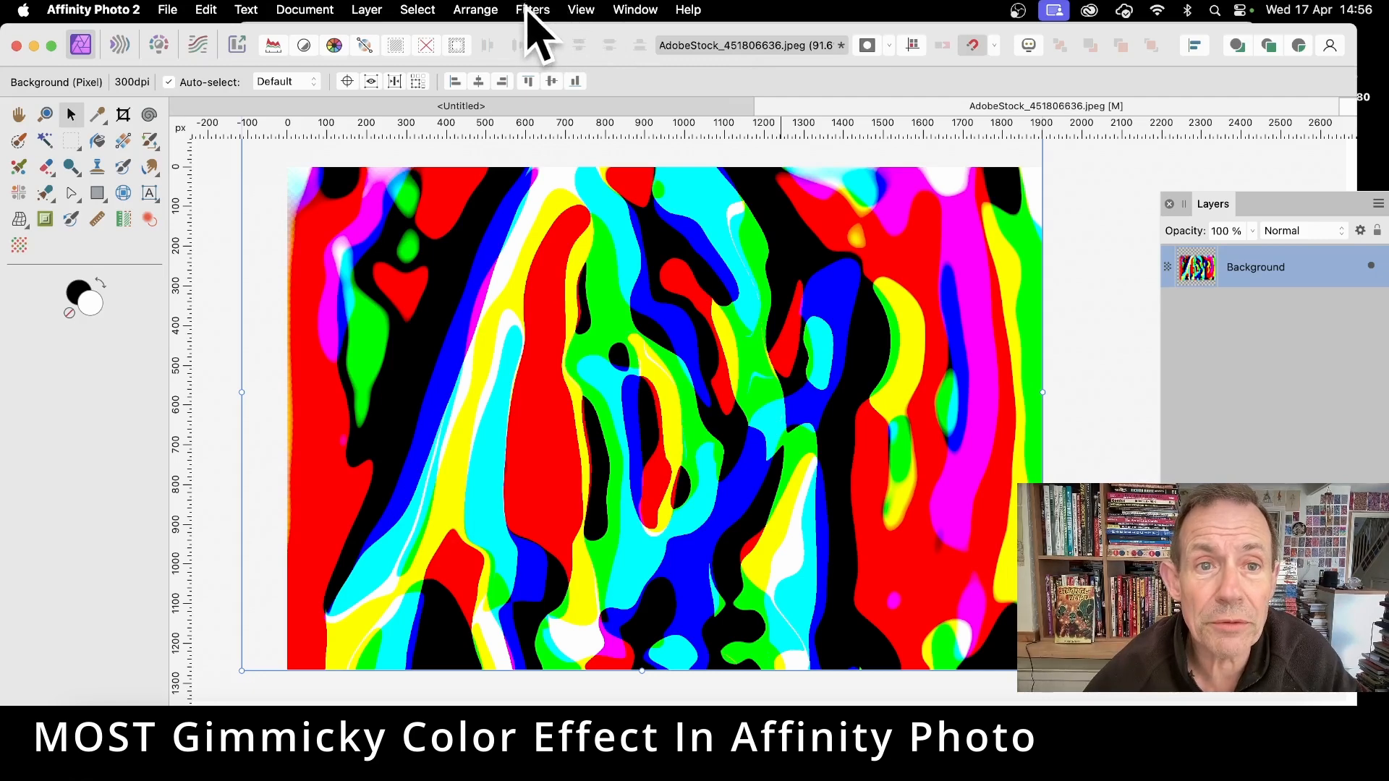
Try a Gaussian Blur with a radius of 79.6 px on the image, lower the radius and apply the blur
{"action": "left_click", "coordinate": [533, 11]}
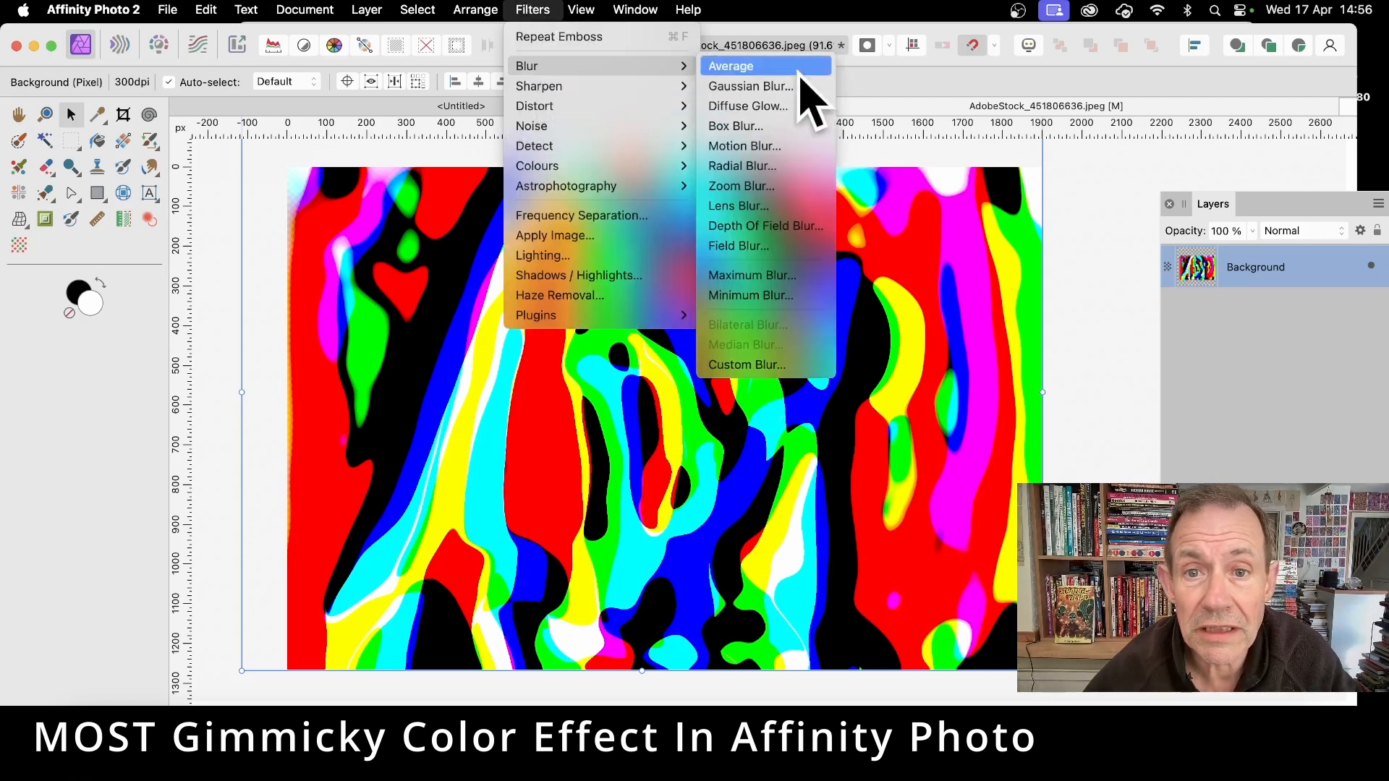
{"action": "left_click", "coordinate": [783, 88]}
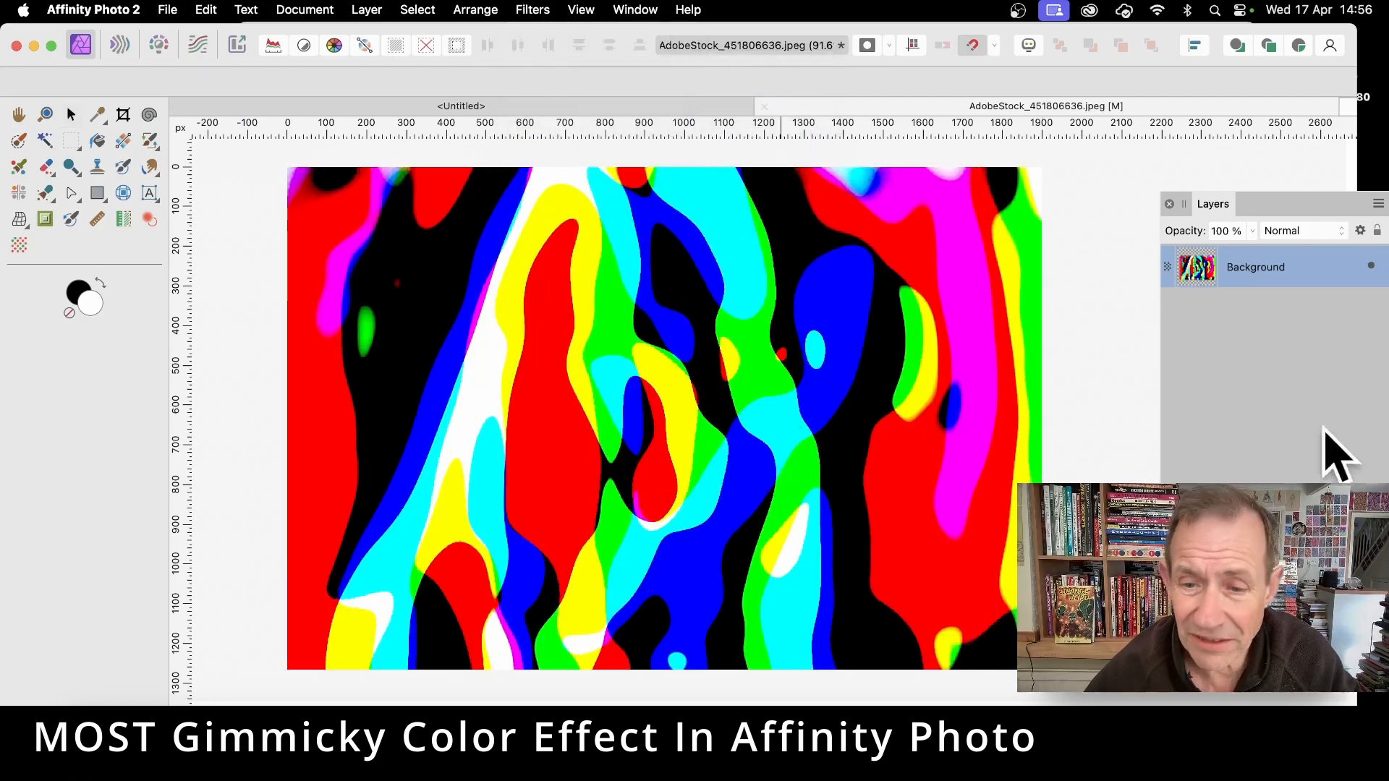
{"action": "left_click_drag", "start_coordinate": [1238, 597], "coordinate": [939, 171]}
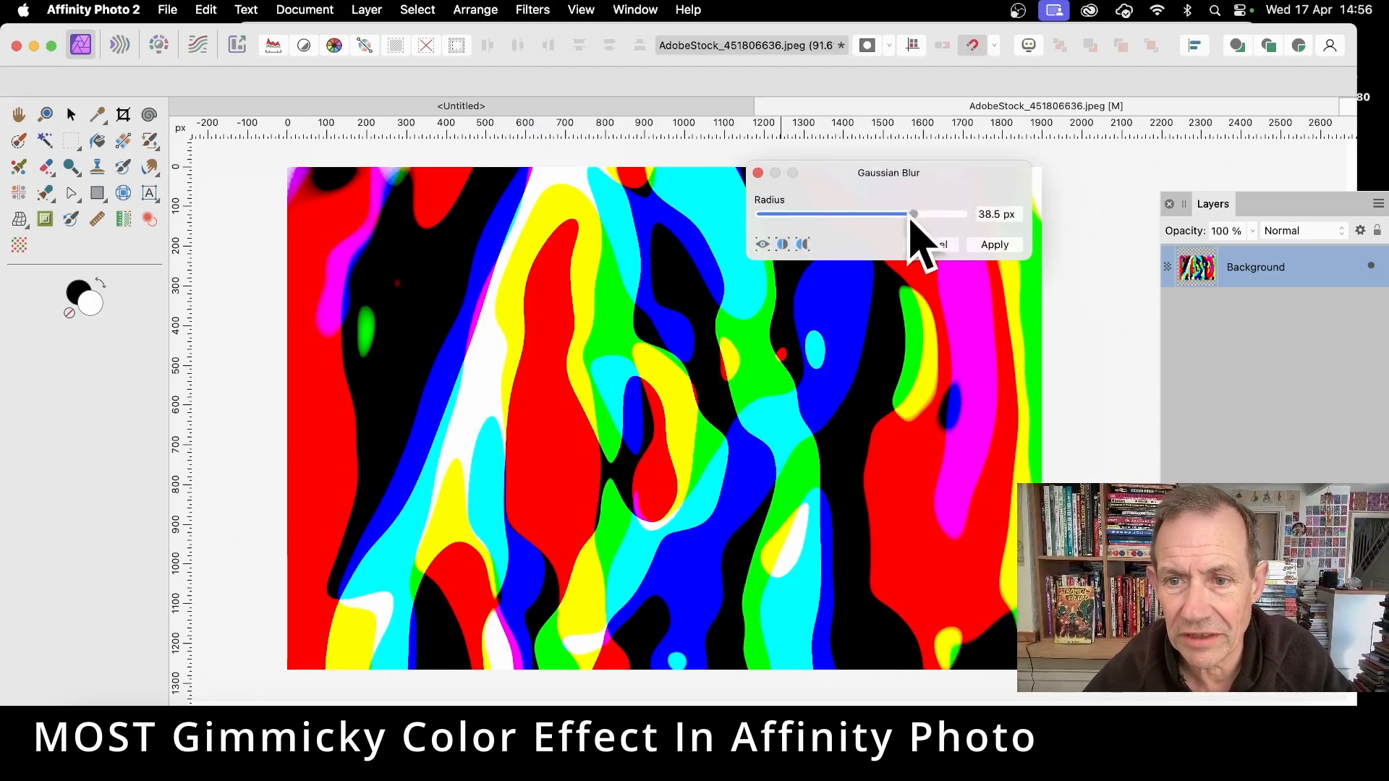
{"action": "left_click_drag", "start_coordinate": [911, 216], "coordinate": [957, 226]}
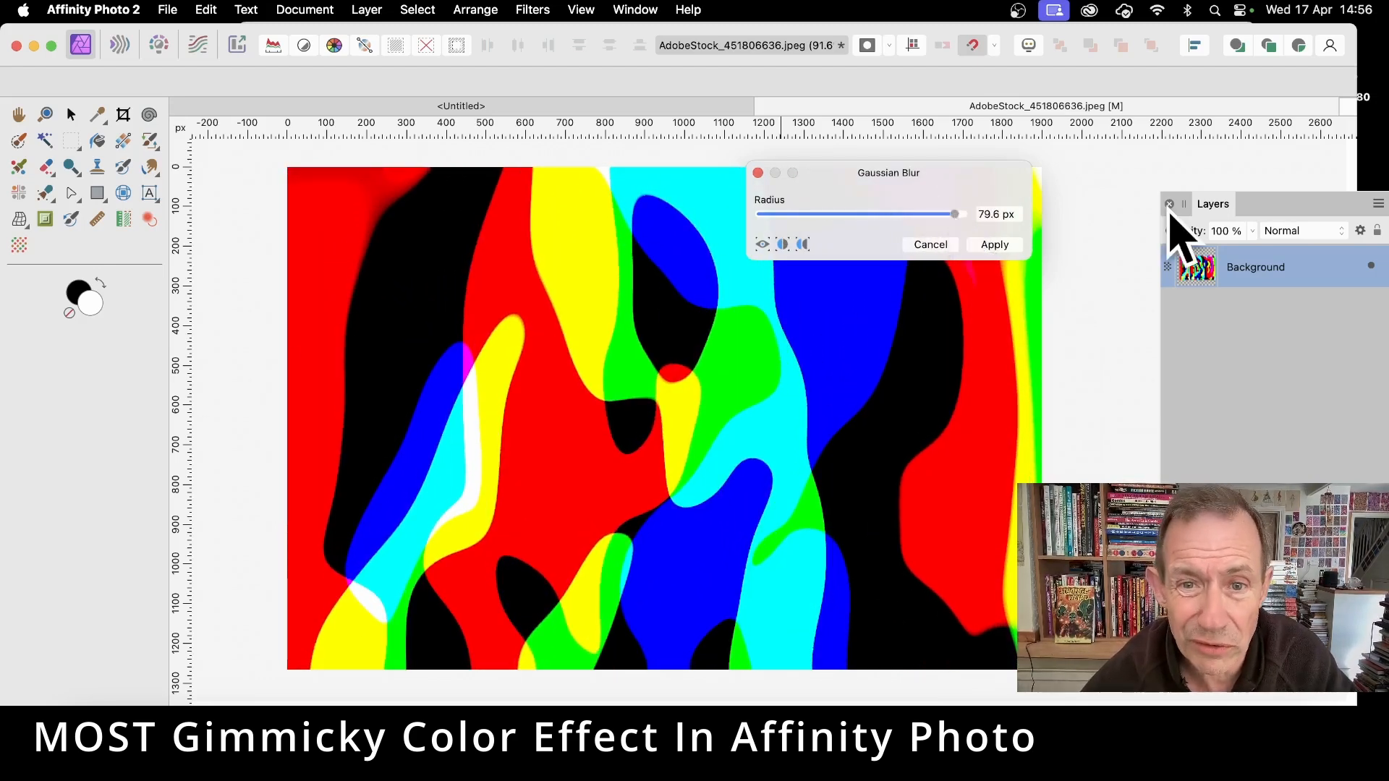
{"action": "left_click_drag", "start_coordinate": [953, 214], "coordinate": [835, 236]}
{"action": "left_click", "coordinate": [1013, 246]}
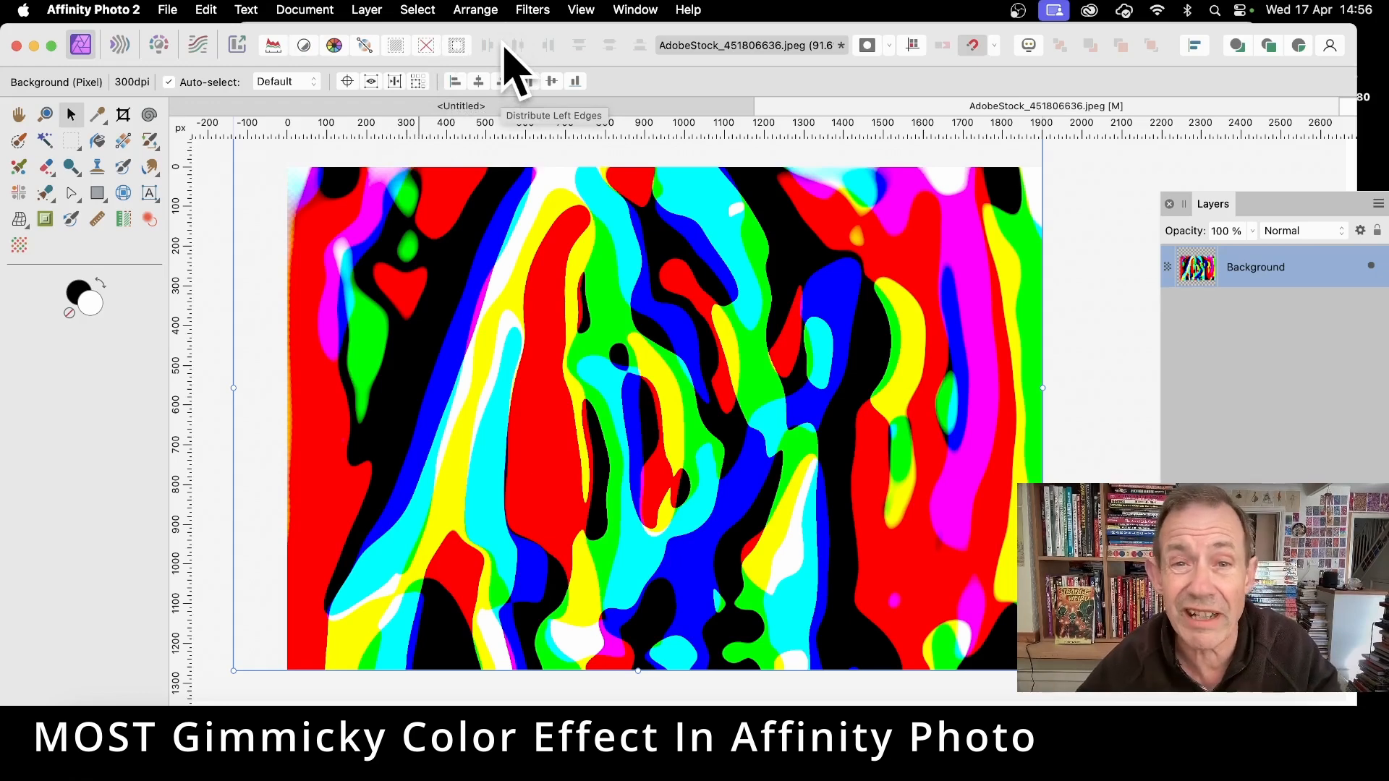
Apply a third Emboss filter in colour to the blurred image with radius 50.4 px and amount 432 %
{"action": "left_click", "coordinate": [532, 9]}
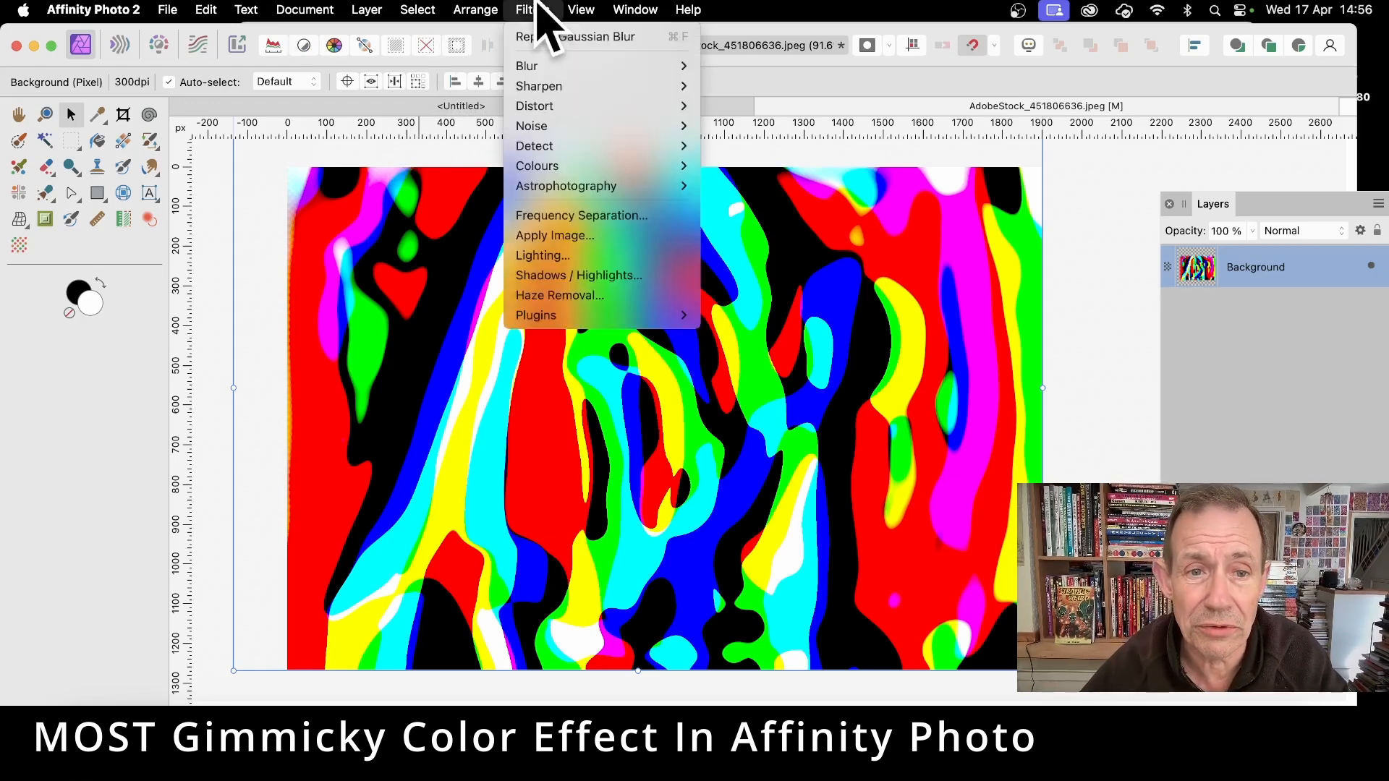
{"action": "mouse_move", "coordinate": [556, 169]}
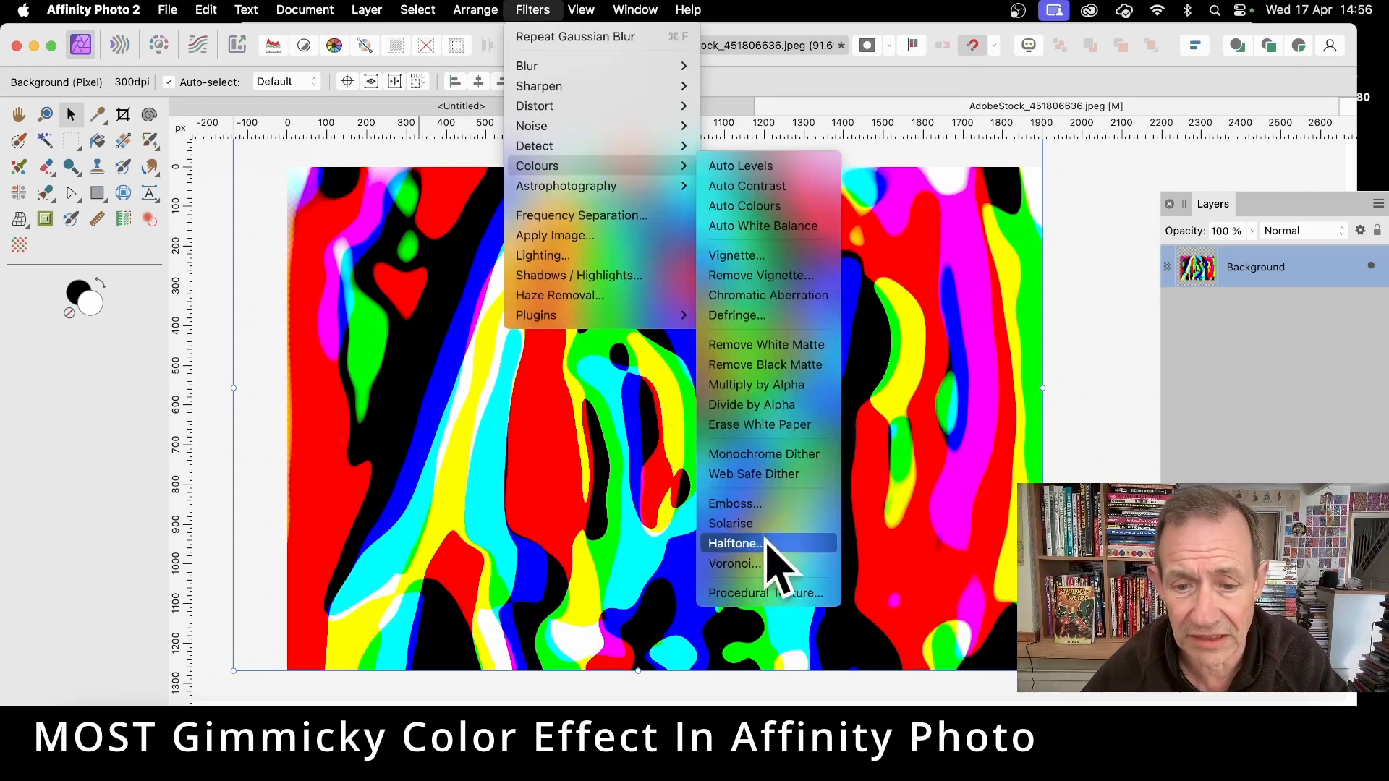
{"action": "left_click", "coordinate": [761, 505]}
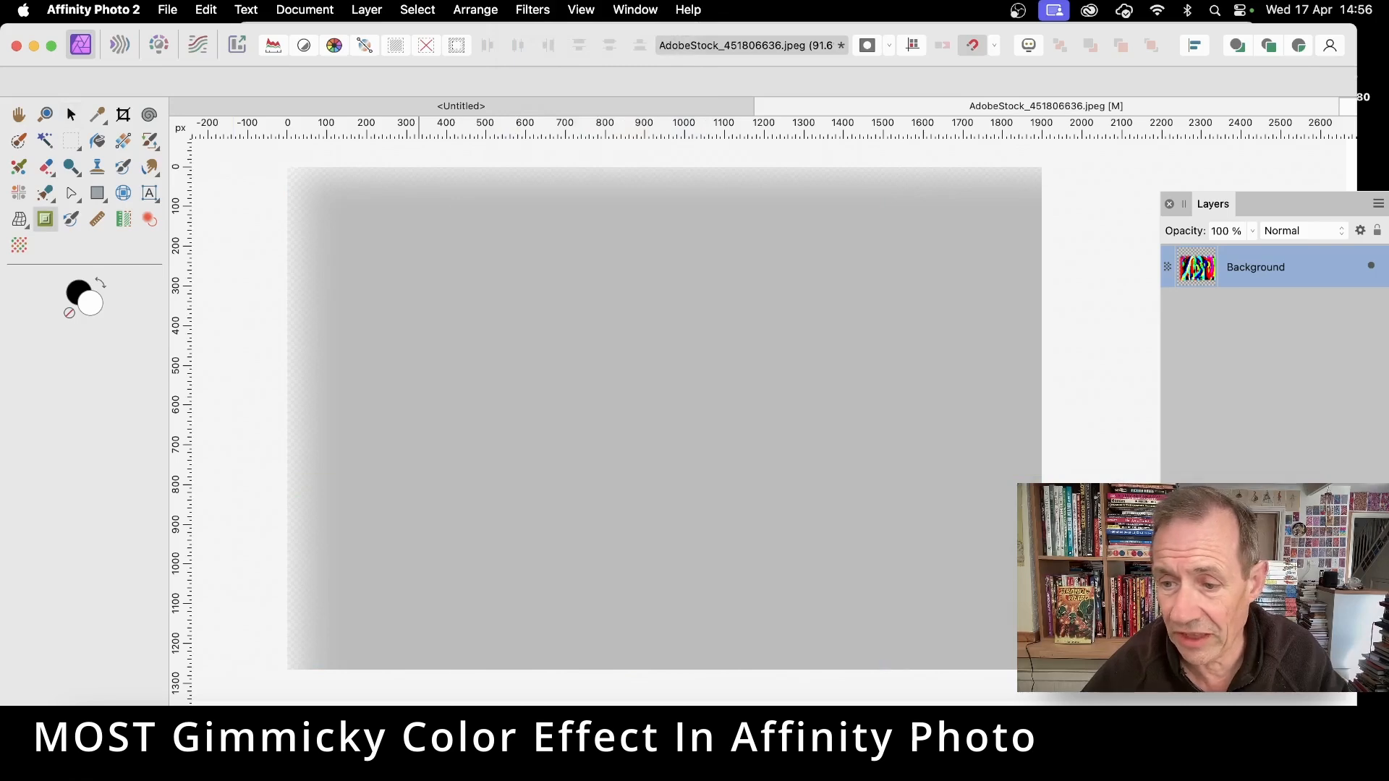
{"action": "left_click_drag", "start_coordinate": [670, 185], "coordinate": [700, 189]}
{"action": "left_click_drag", "start_coordinate": [572, 229], "coordinate": [748, 228]}
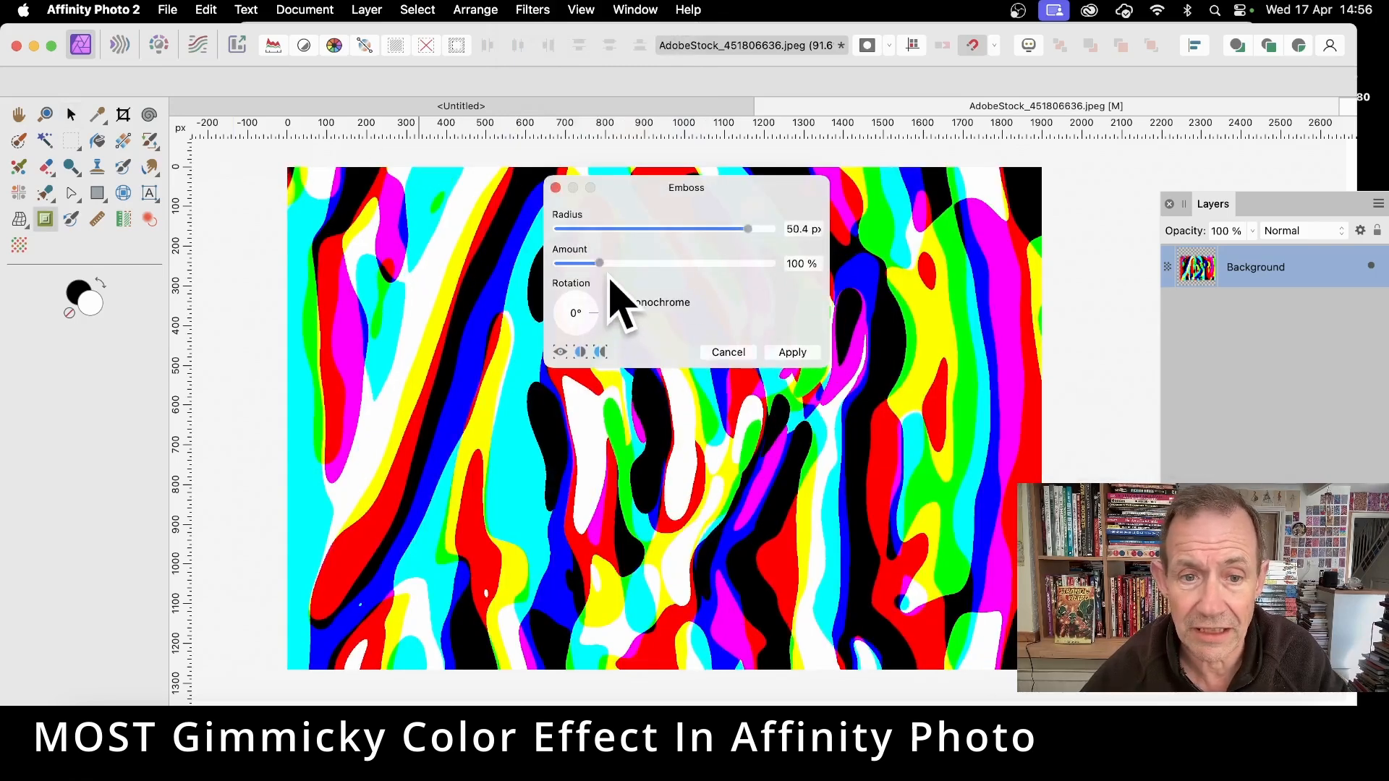
{"action": "left_click_drag", "start_coordinate": [610, 276], "coordinate": [743, 272]}
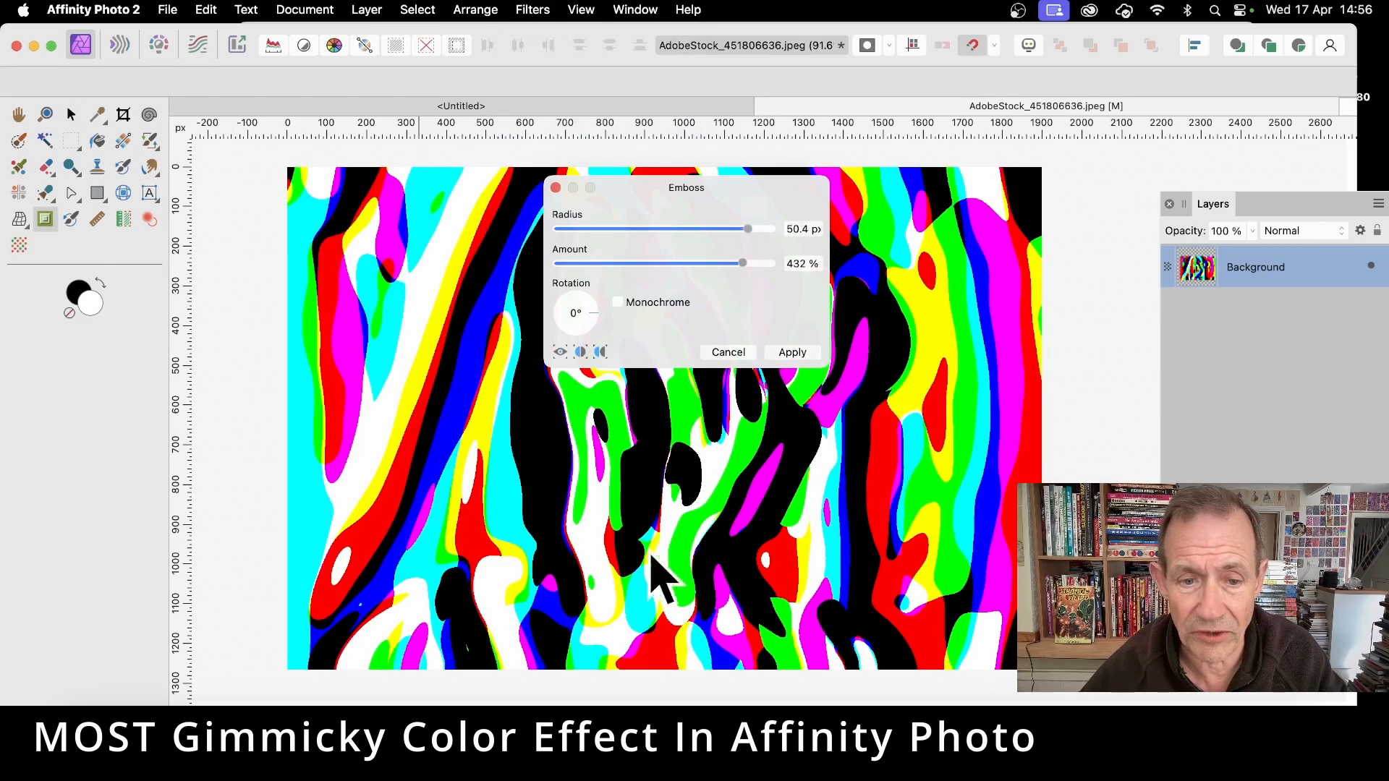
{"action": "left_click_drag", "start_coordinate": [652, 556], "coordinate": [970, 573]}
{"action": "left_click", "coordinate": [793, 353]}
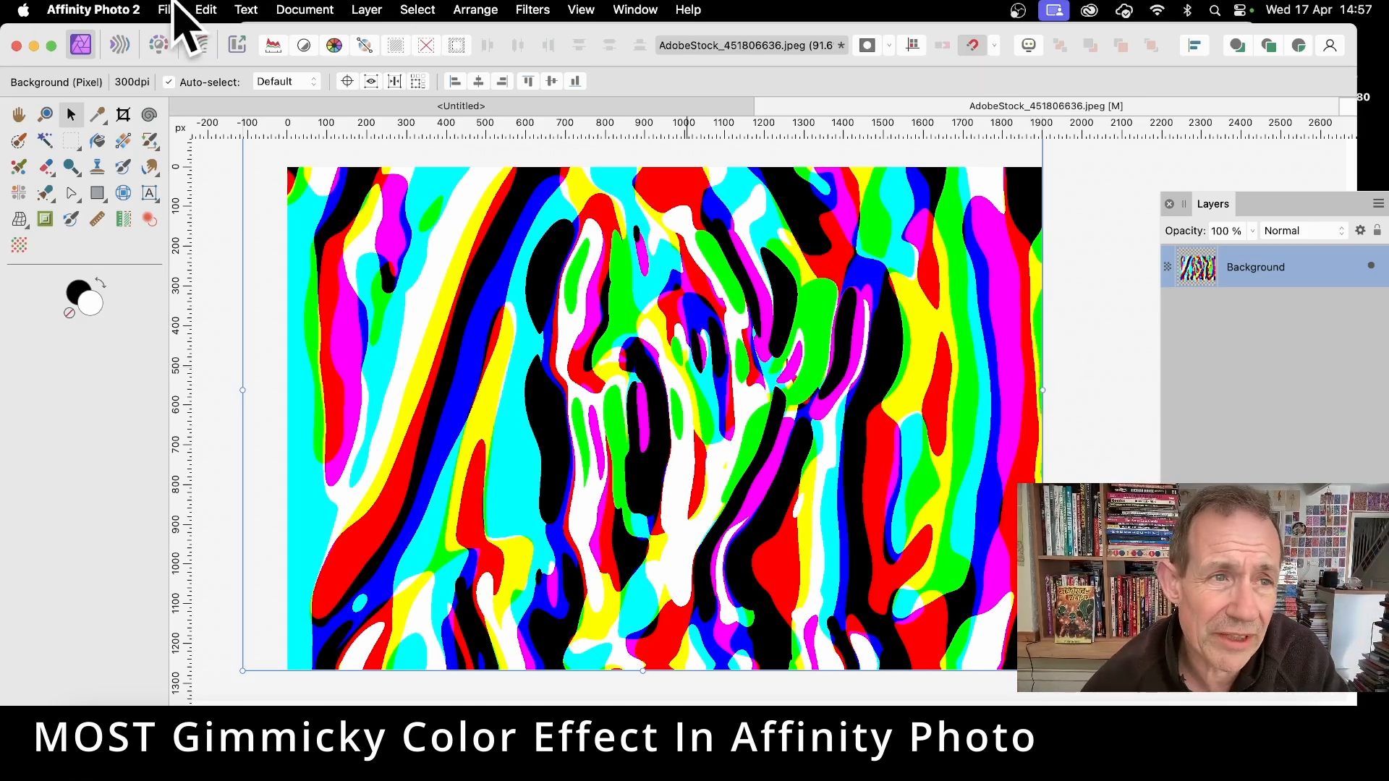
Compare the export previews of the image in JPEG and PSD format and cancel the export
{"action": "left_click", "coordinate": [169, 10]}
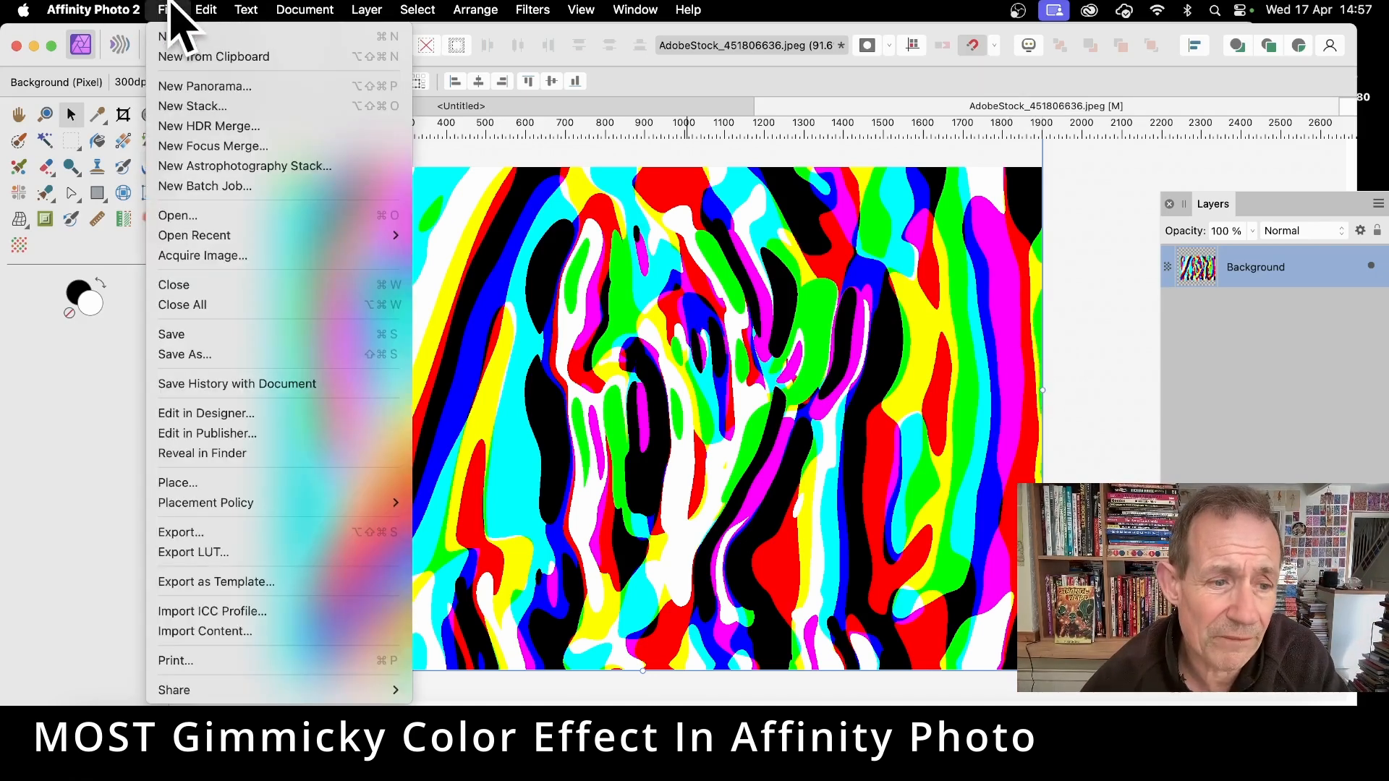
{"action": "left_click", "coordinate": [236, 532]}
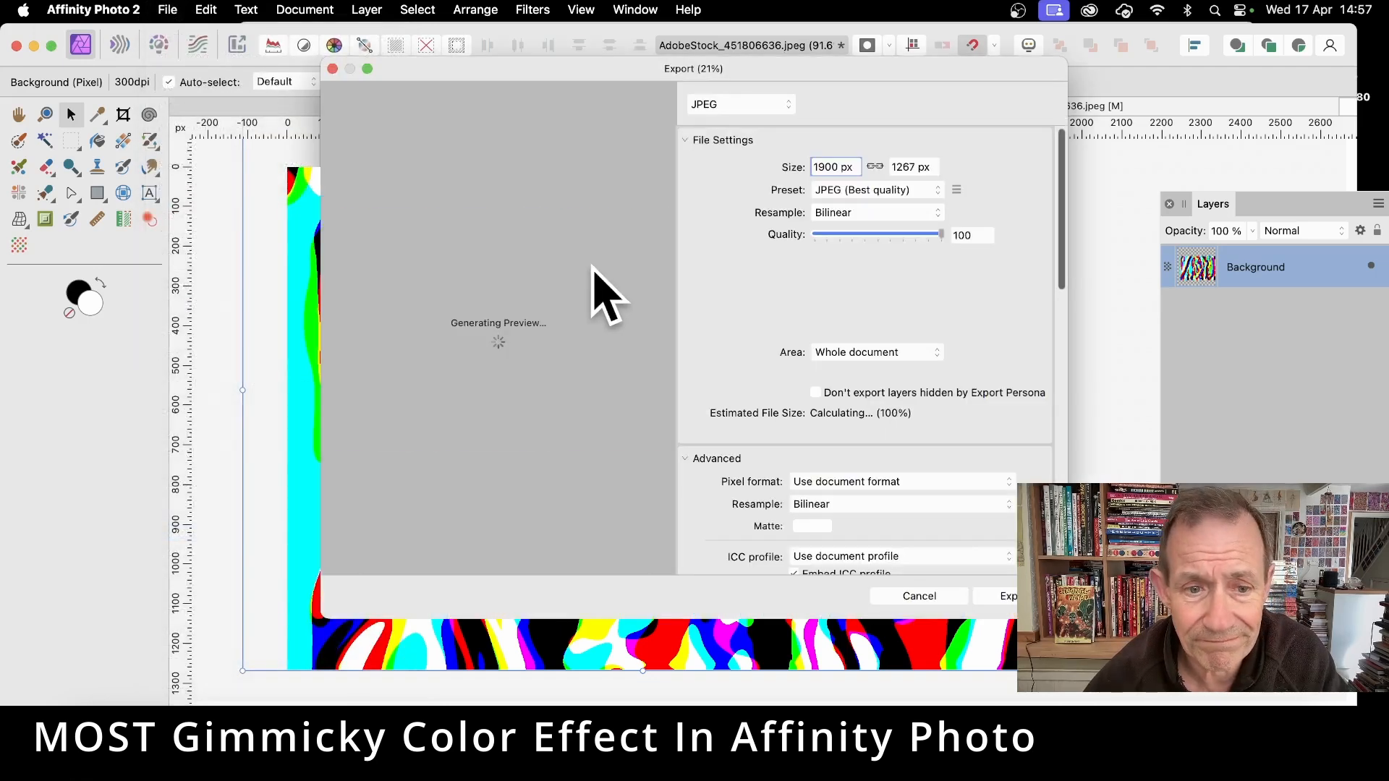
{"action": "left_click", "coordinate": [771, 105]}
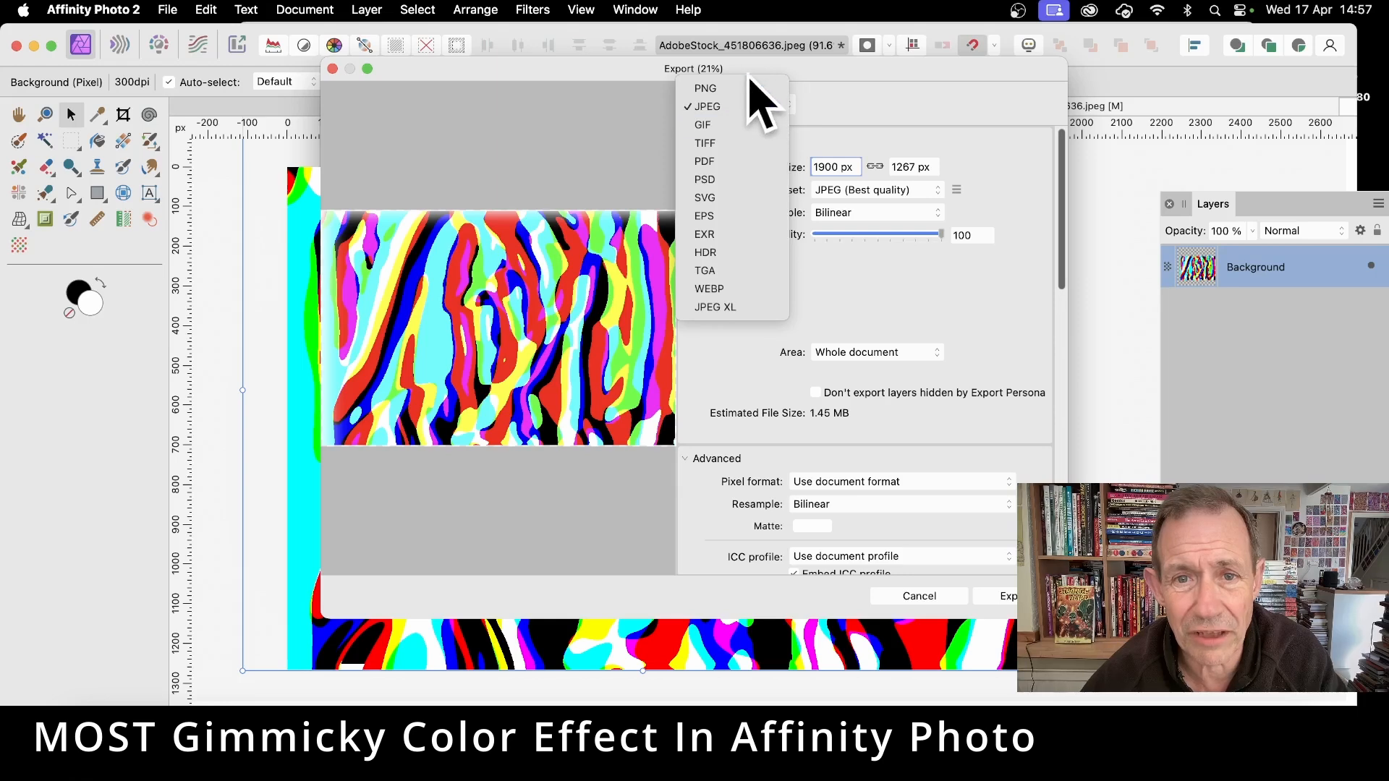
{"action": "left_click", "coordinate": [746, 179]}
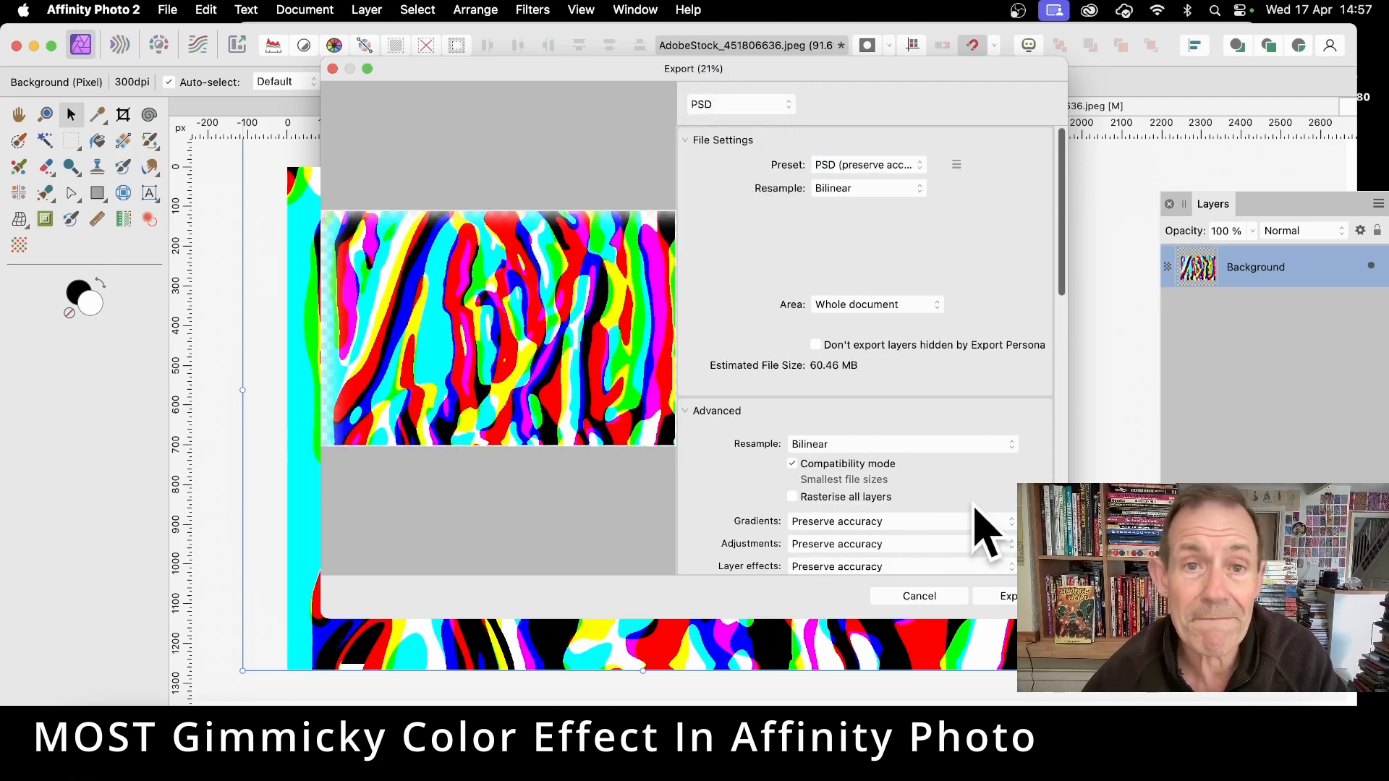
{"action": "left_click", "coordinate": [953, 599]}
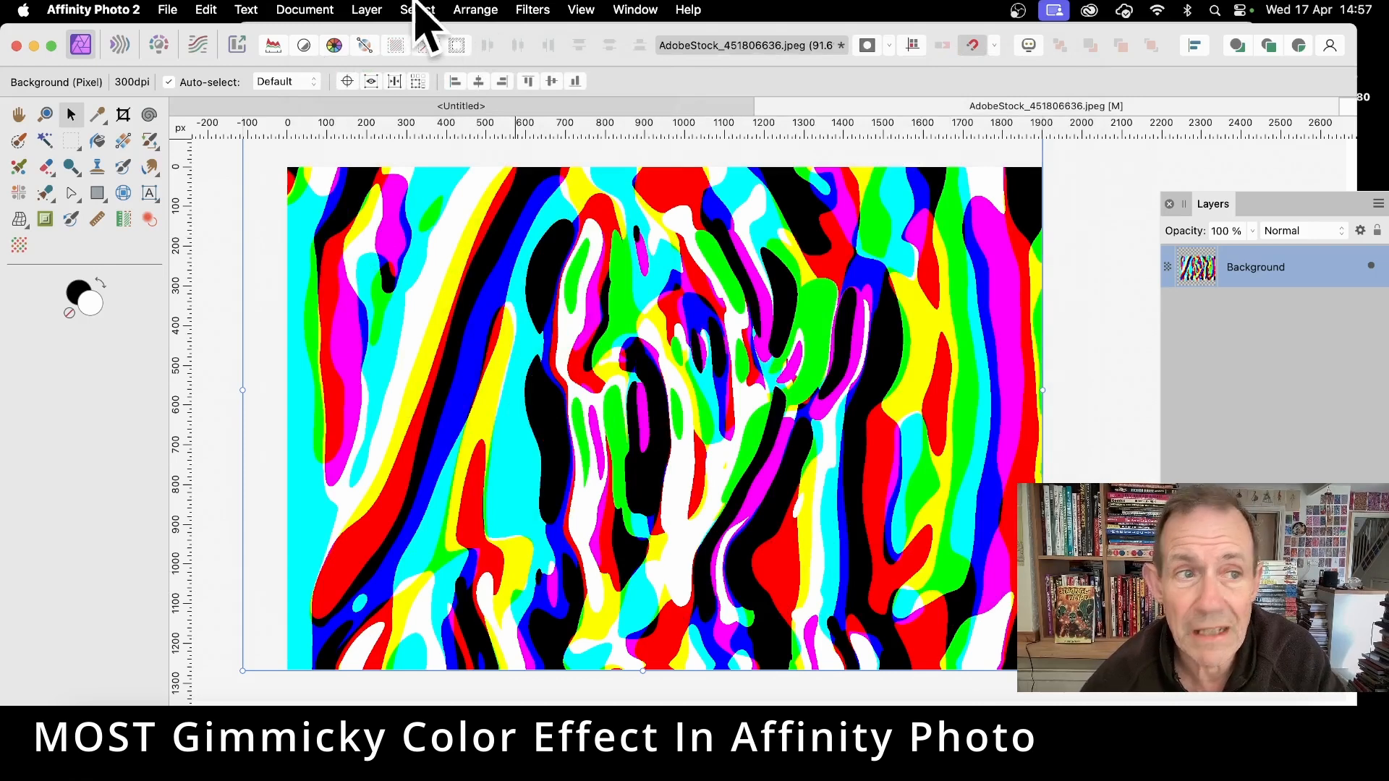
Convert the document from 32-bit HDR to RGB/8 with the sRGB IEC61966-2.1 profile and Perceptual rendering intent
{"action": "left_click", "coordinate": [307, 9]}
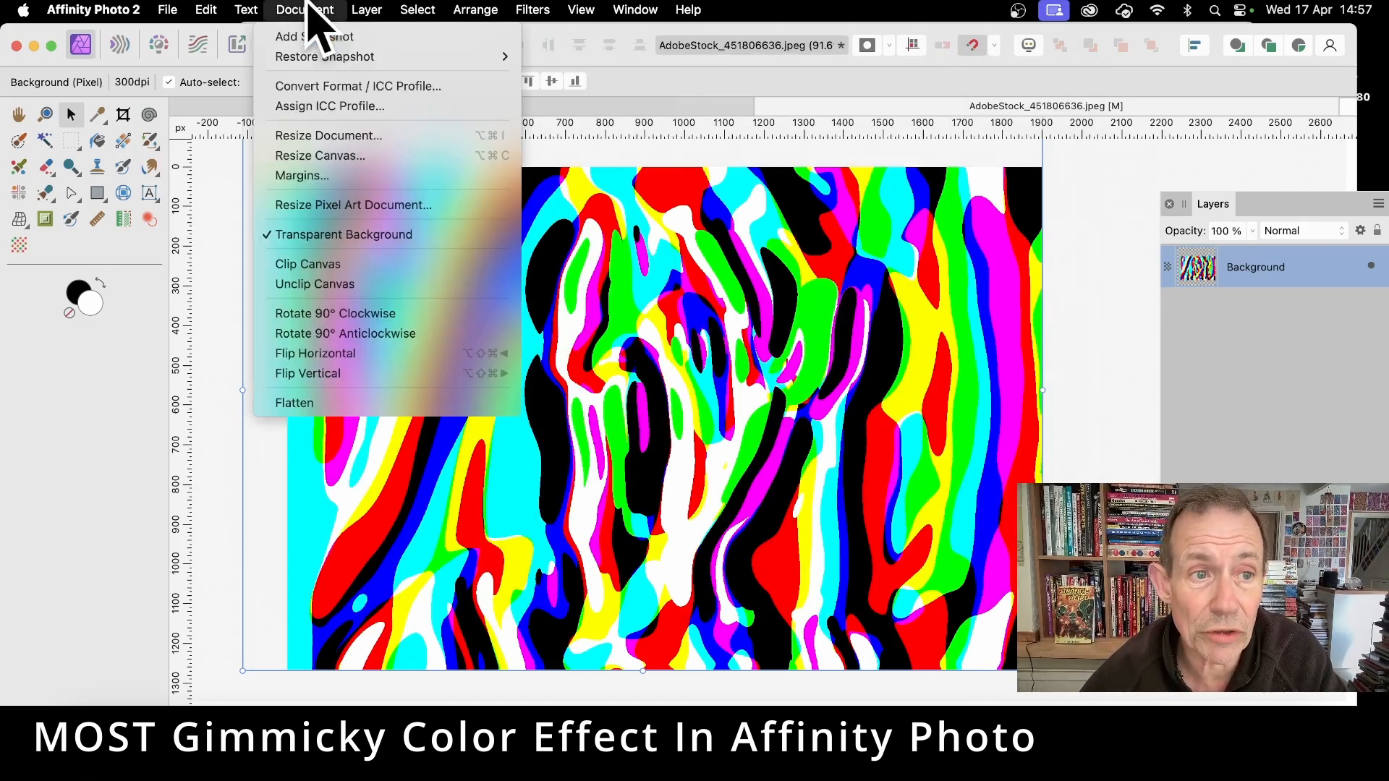
{"action": "left_click", "coordinate": [336, 88]}
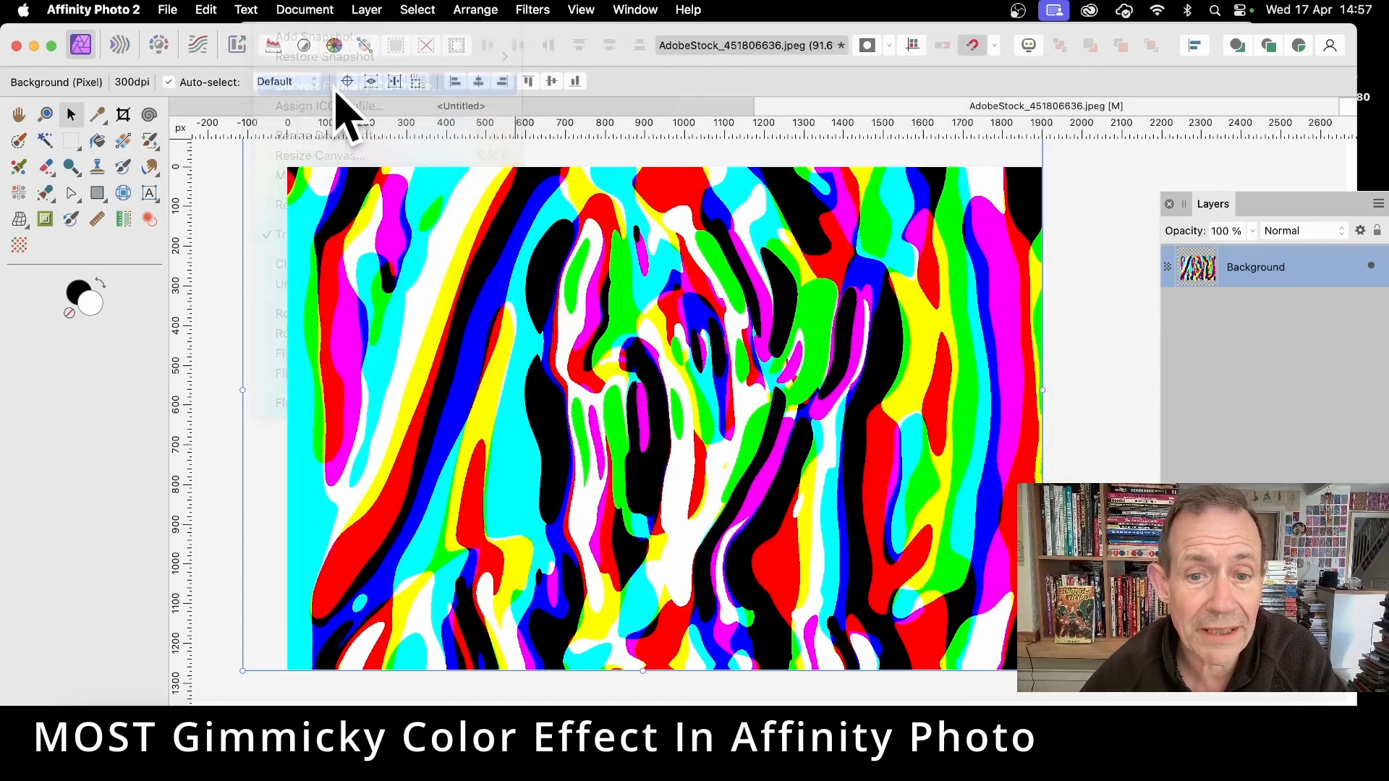
{"action": "left_click", "coordinate": [619, 306]}
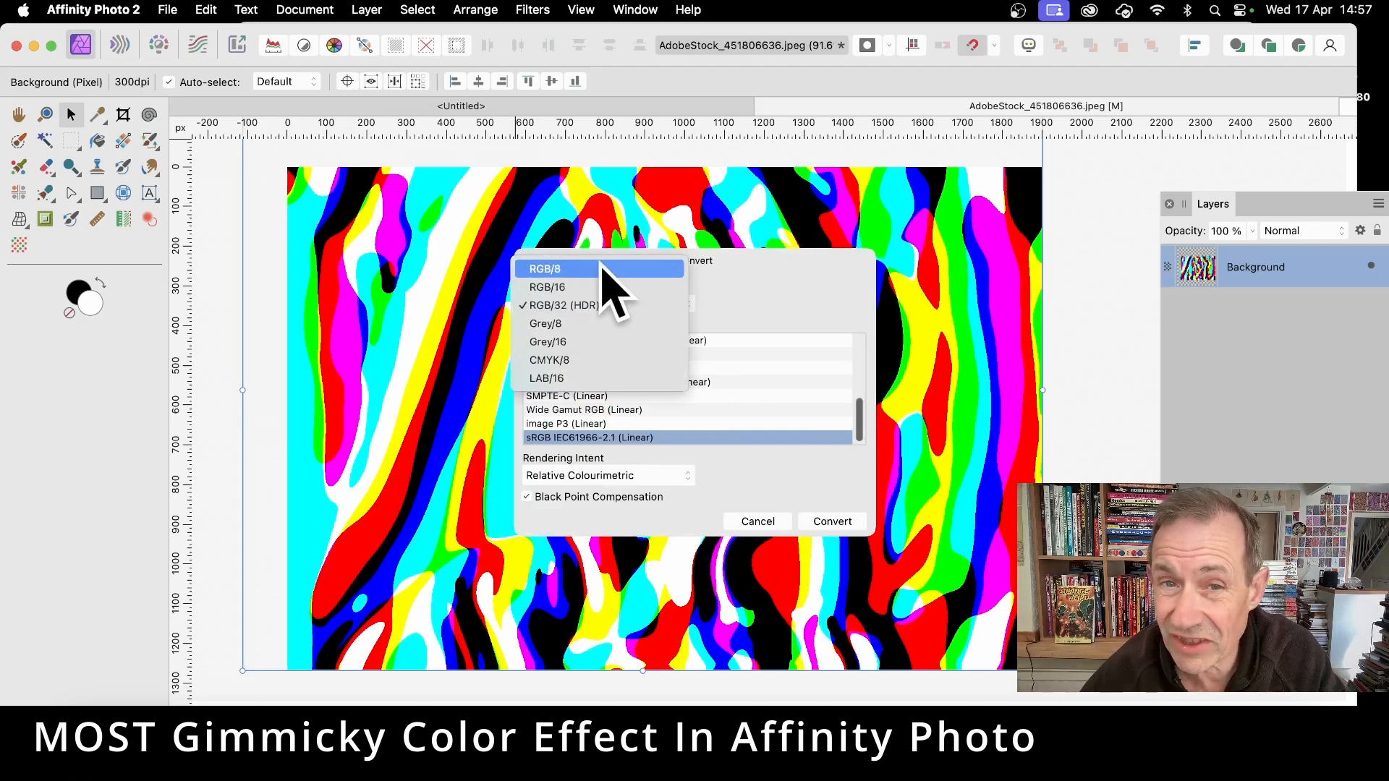
{"action": "left_click", "coordinate": [606, 269]}
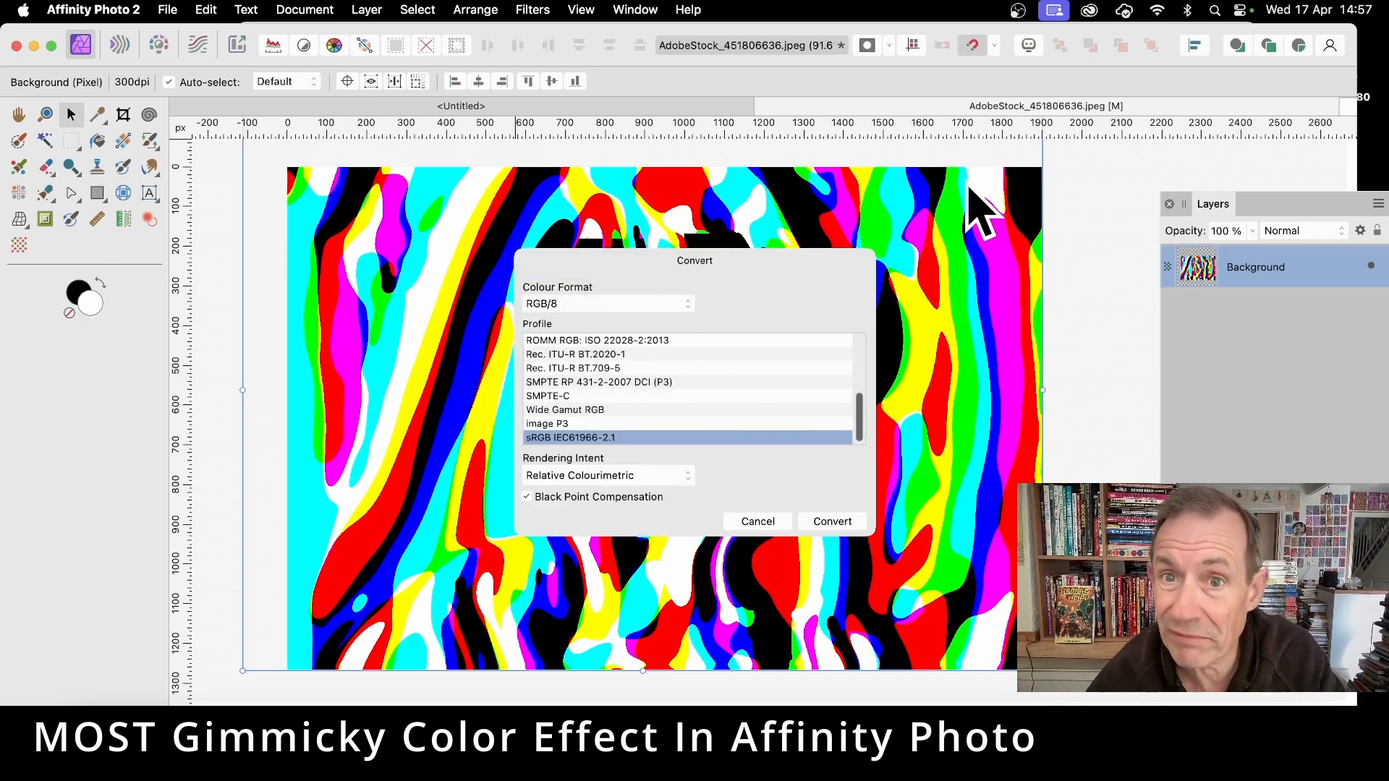
{"action": "left_click", "coordinate": [617, 477]}
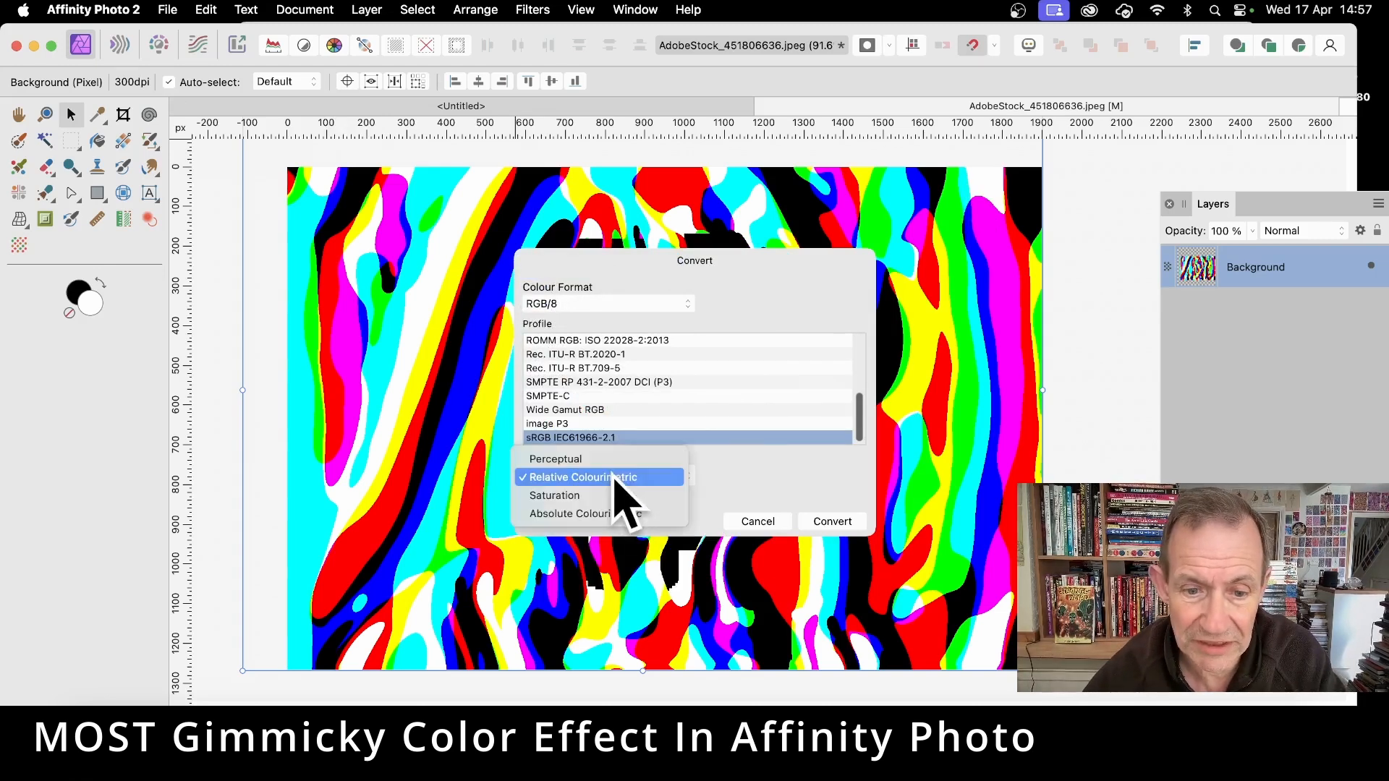
{"action": "left_click", "coordinate": [606, 459]}
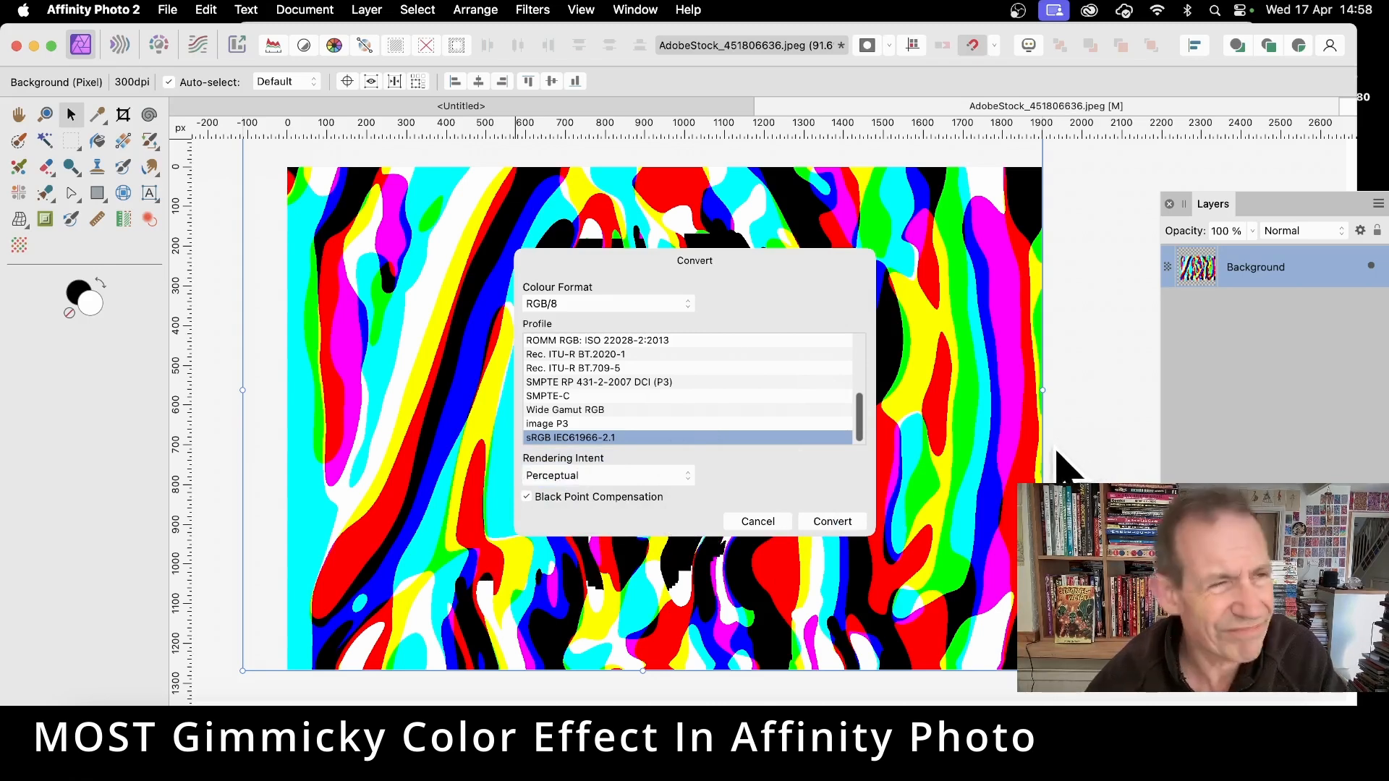
{"action": "left_click", "coordinate": [828, 522]}
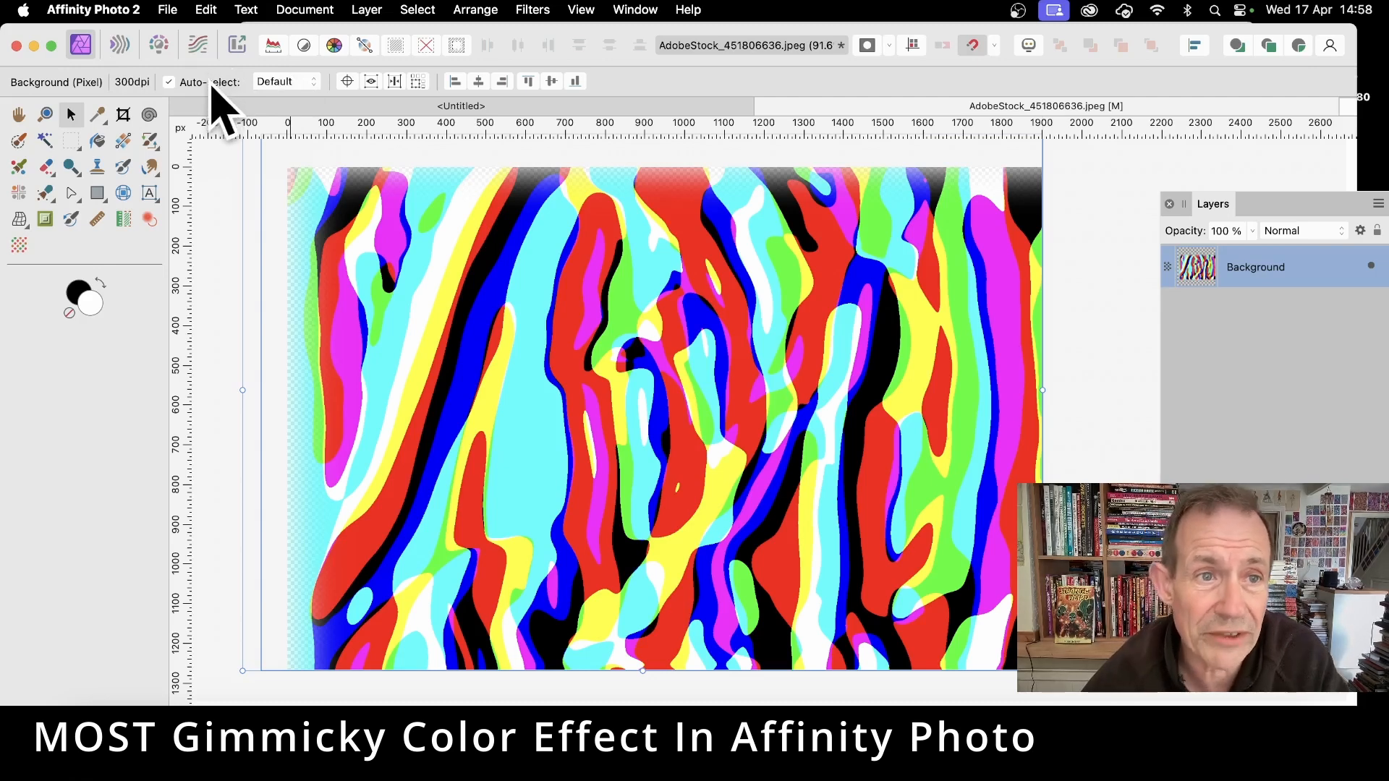
Add an HSL adjustment layer with saturation shift 68 % and luminosity shift 12 %, and shift the hue until the reds turn orange
{"action": "left_click", "coordinate": [367, 9]}
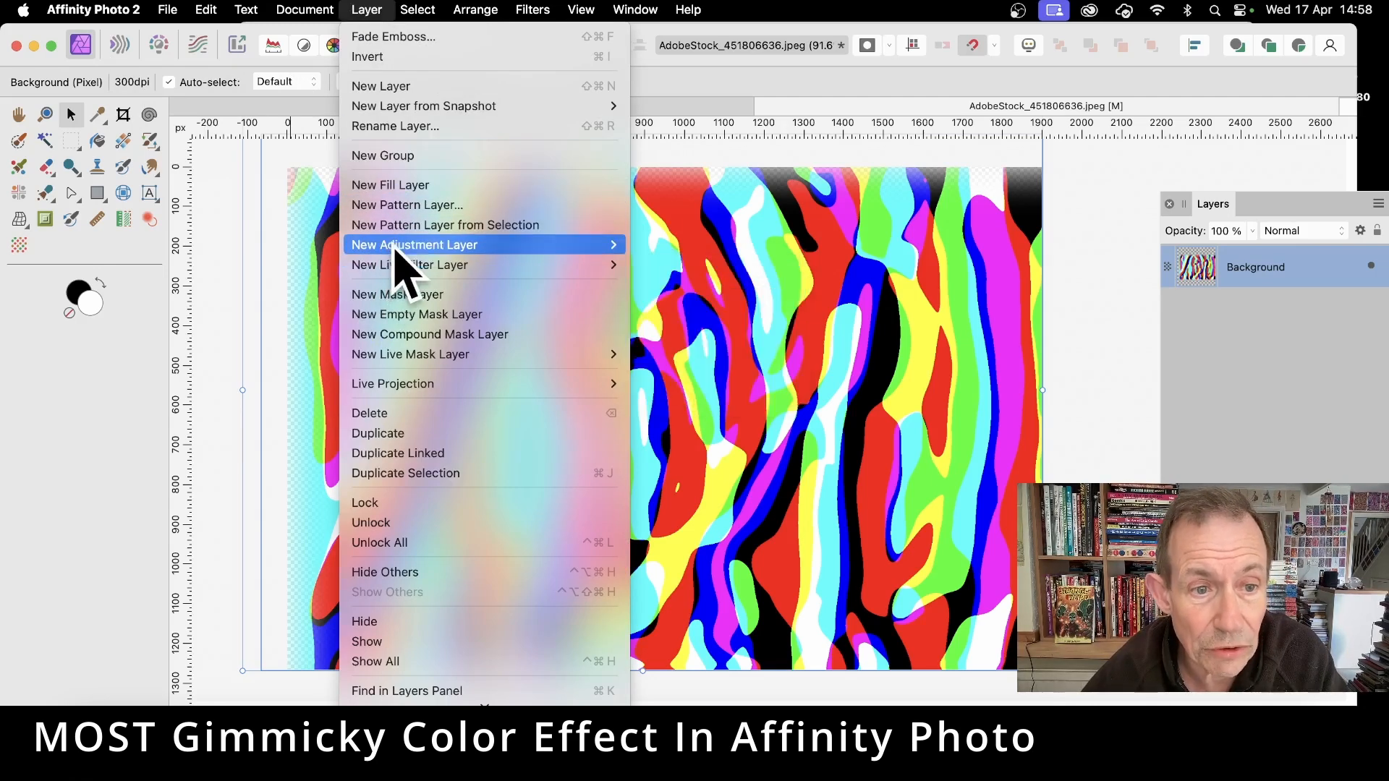
{"action": "mouse_move", "coordinate": [405, 246]}
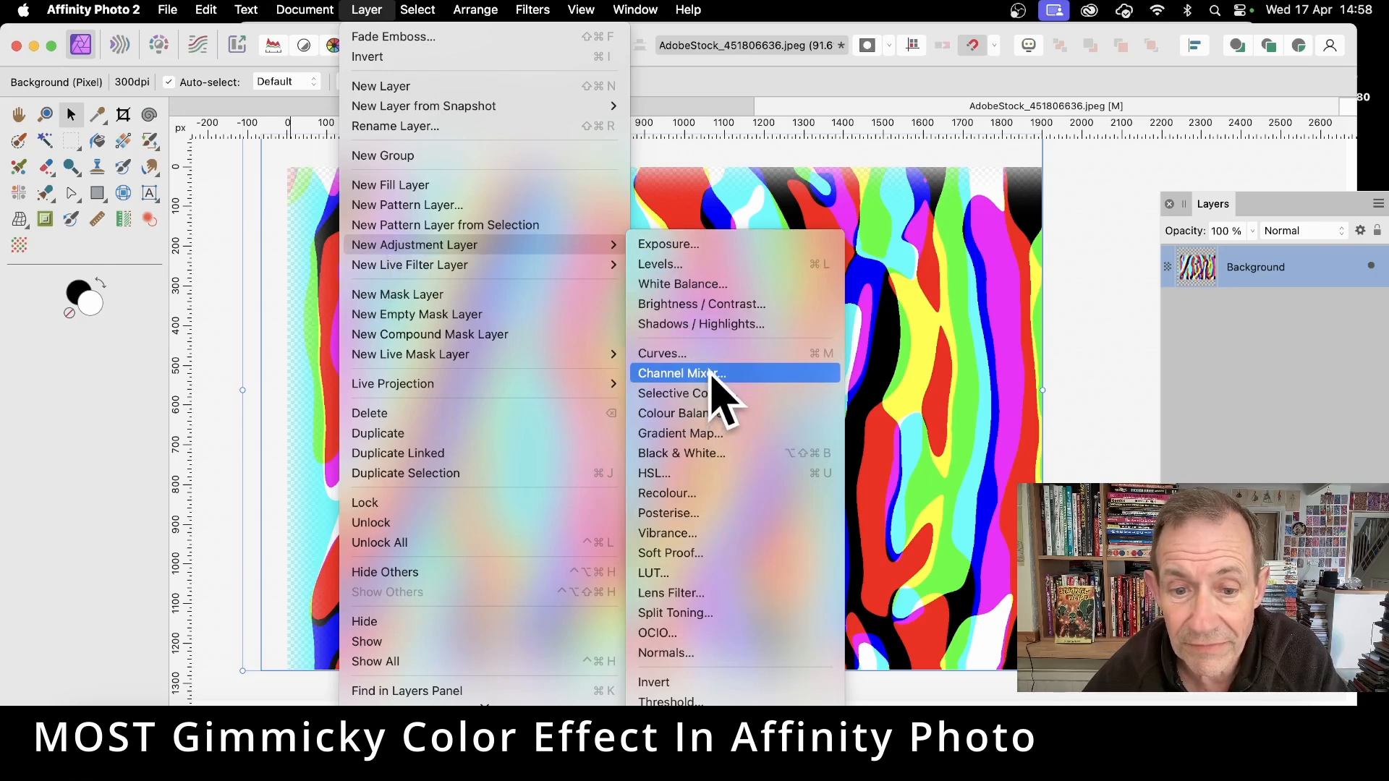
{"action": "left_click", "coordinate": [666, 475]}
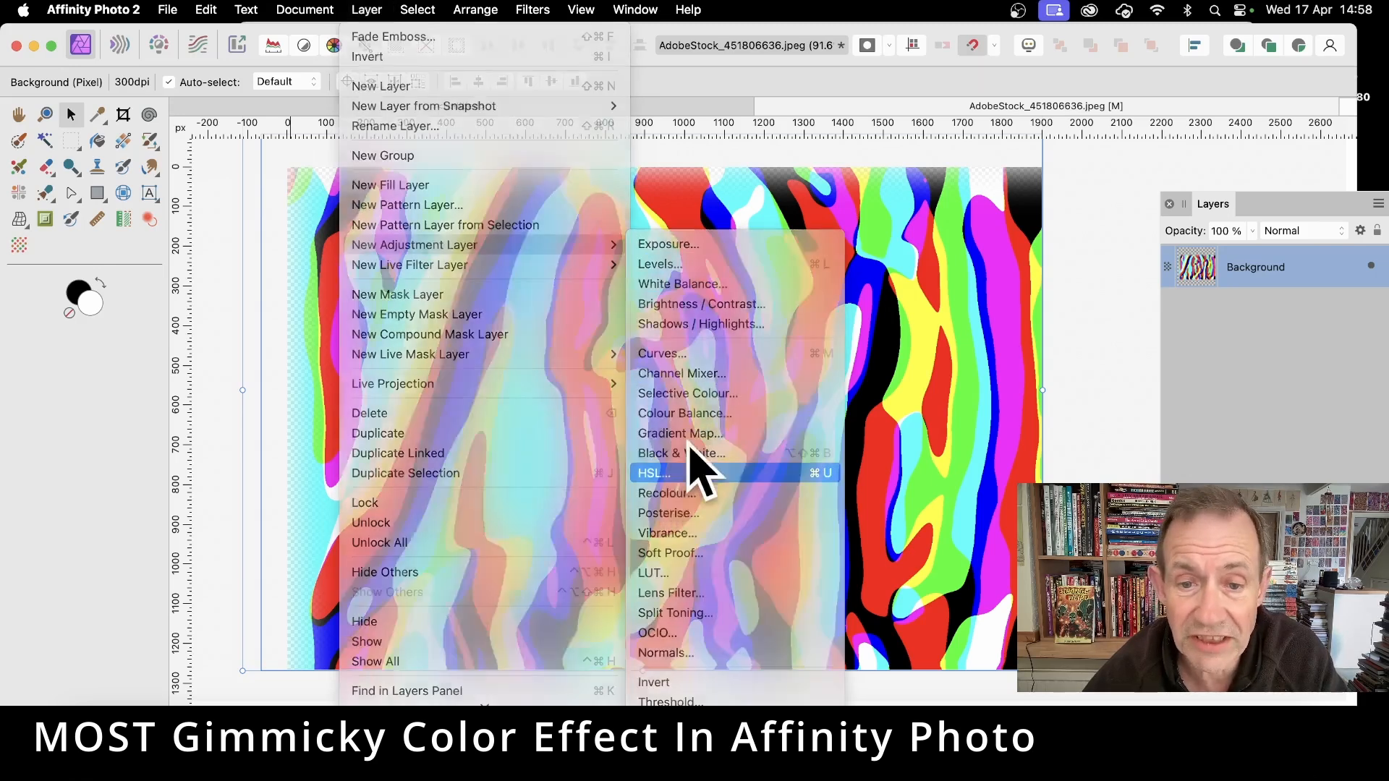
{"action": "left_click_drag", "start_coordinate": [1179, 315], "coordinate": [815, 149]}
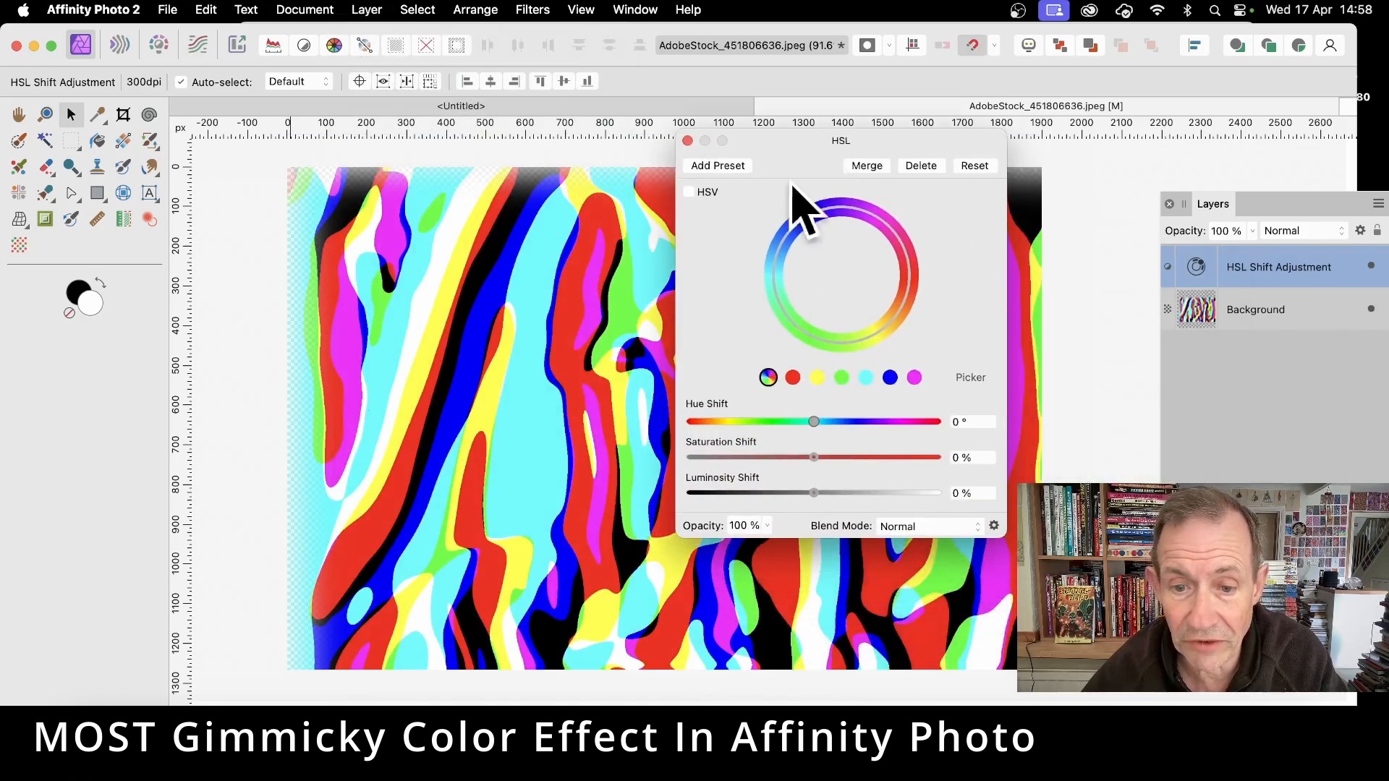
{"action": "mouse_move", "coordinate": [814, 422]}
{"action": "left_mouse_down"}
{"action": "mouse_move", "coordinate": [852, 422]}
{"action": "mouse_move", "coordinate": [816, 422]}
{"action": "left_mouse_up"}
{"action": "left_click_drag", "start_coordinate": [816, 494], "coordinate": [900, 458]}
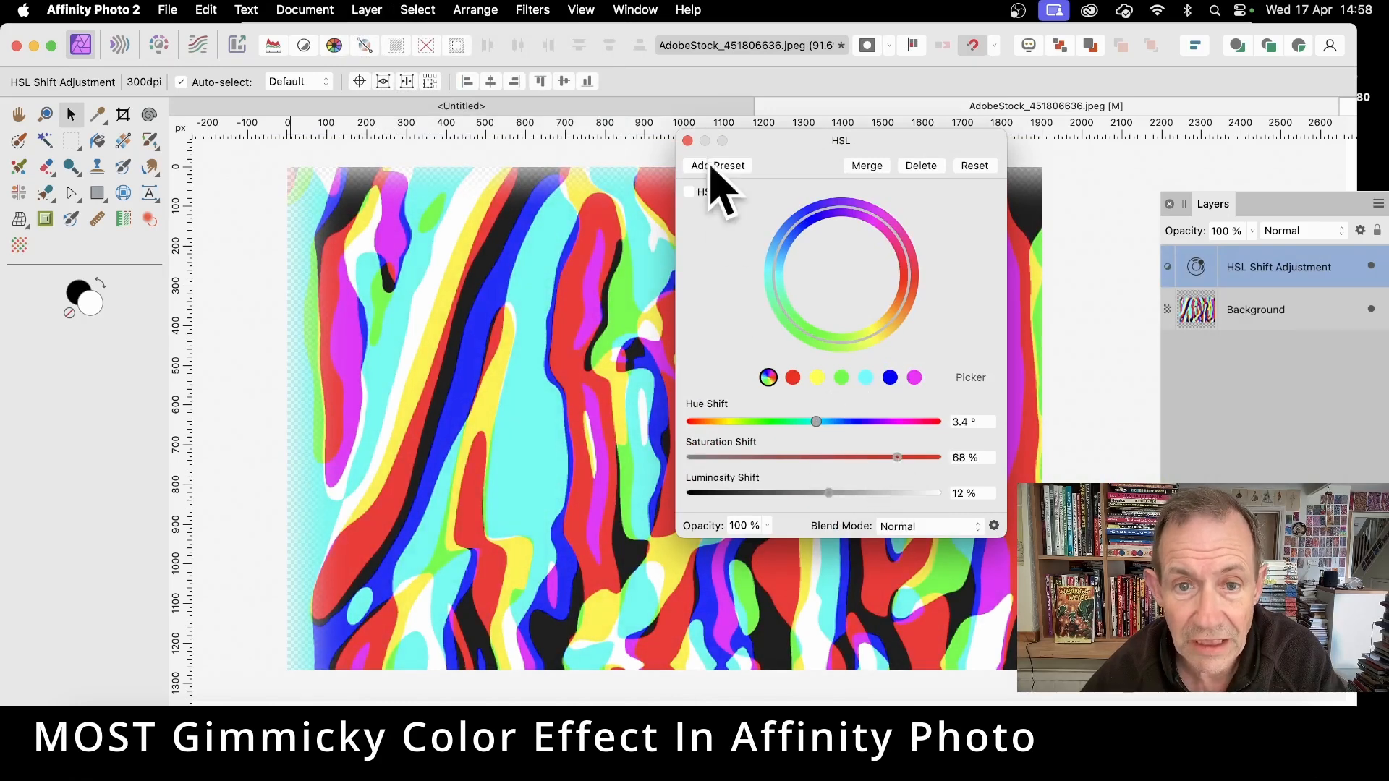
{"action": "mouse_move", "coordinate": [816, 423]}
{"action": "left_mouse_down"}
{"action": "mouse_move", "coordinate": [840, 426]}
{"action": "mouse_move", "coordinate": [800, 425]}
{"action": "left_mouse_up"}
{"action": "left_click", "coordinate": [688, 141]}
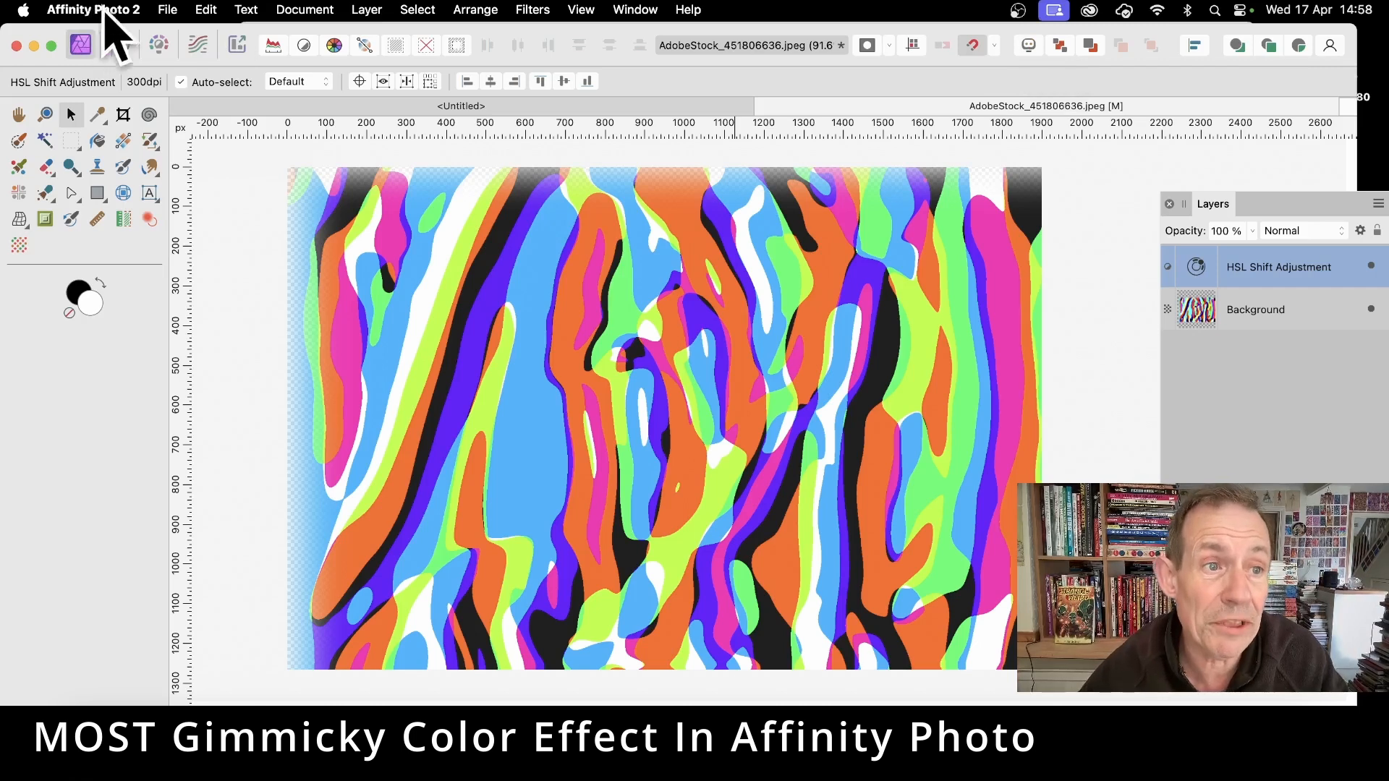
Check the export preview of the recoloured image in PSD format and cancel the export
{"action": "left_click", "coordinate": [178, 8]}
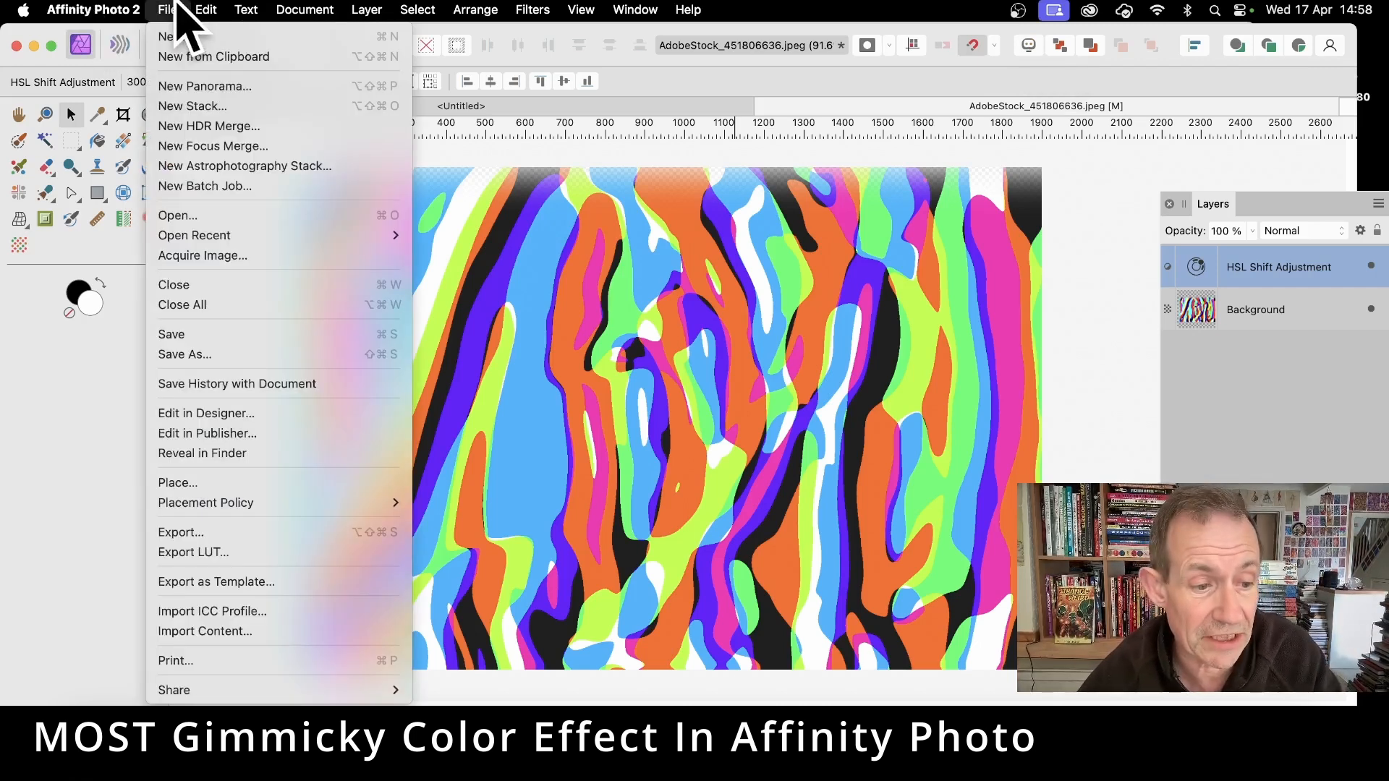
{"action": "left_click", "coordinate": [196, 531]}
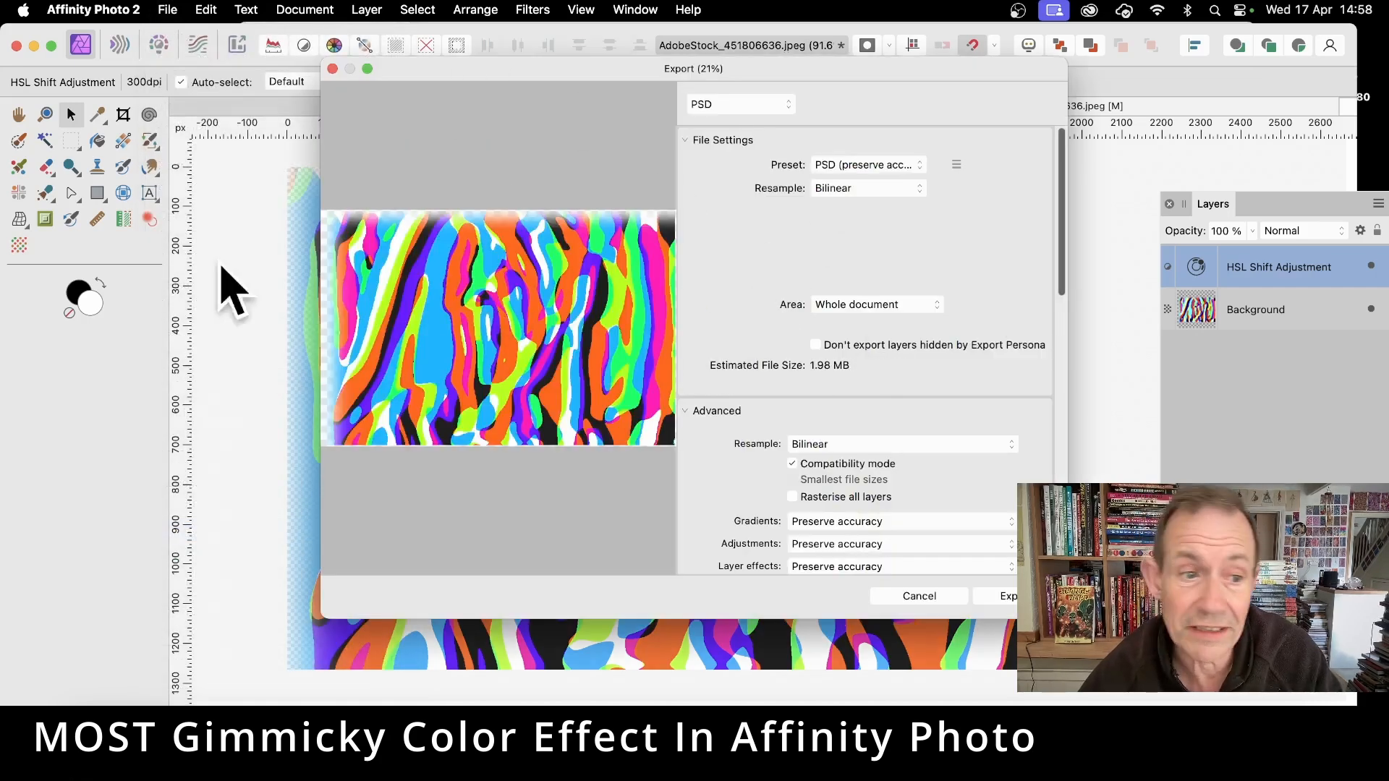
{"action": "left_click_drag", "start_coordinate": [499, 68], "coordinate": [318, 61]}
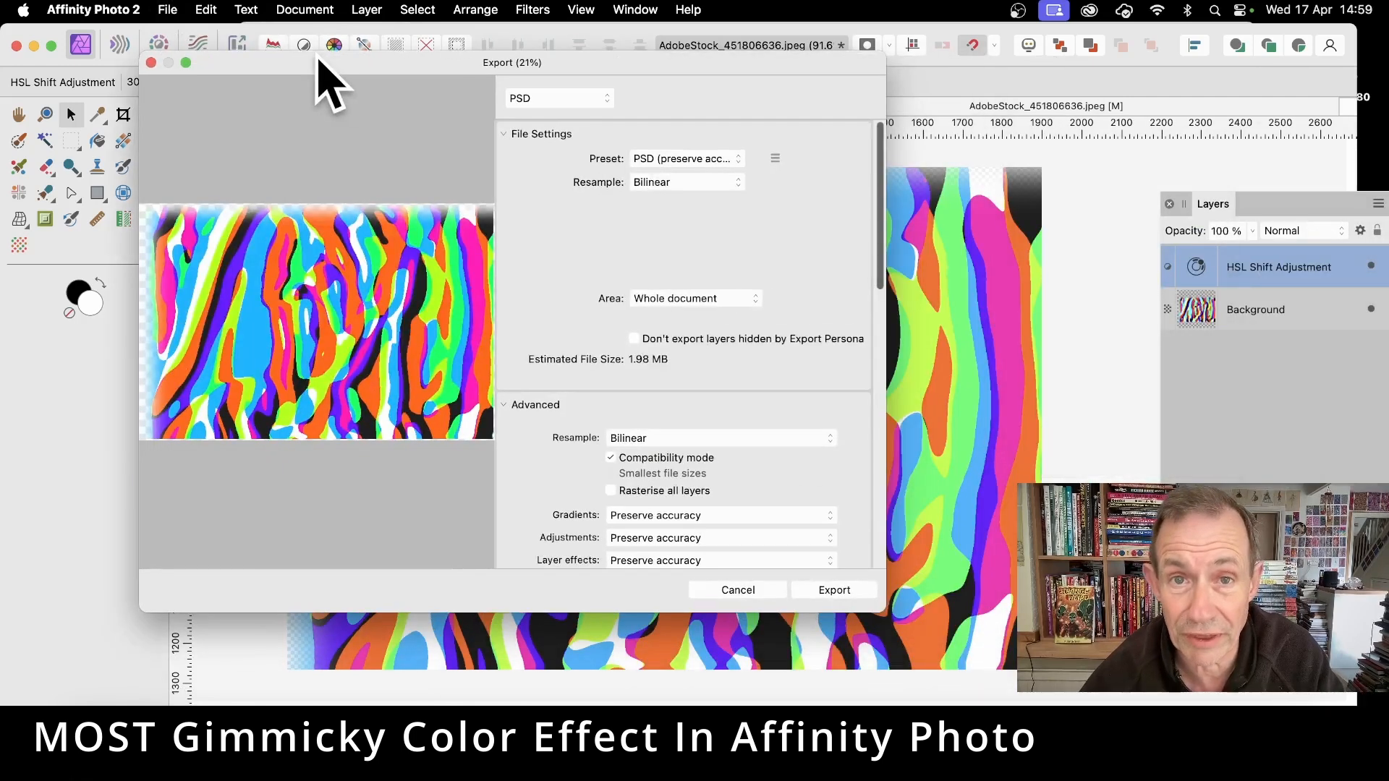
{"action": "left_click", "coordinate": [752, 590]}
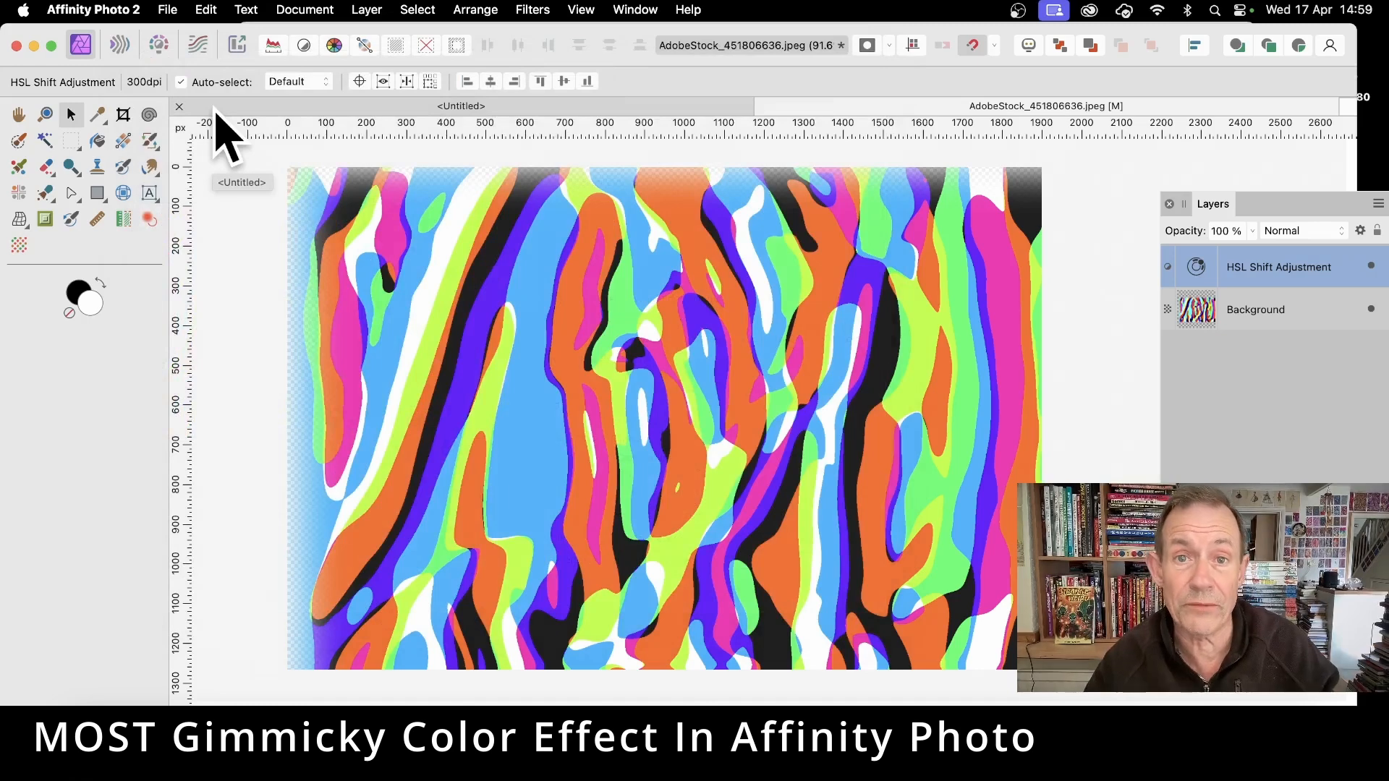
{"action": "left_click", "coordinate": [168, 10]}
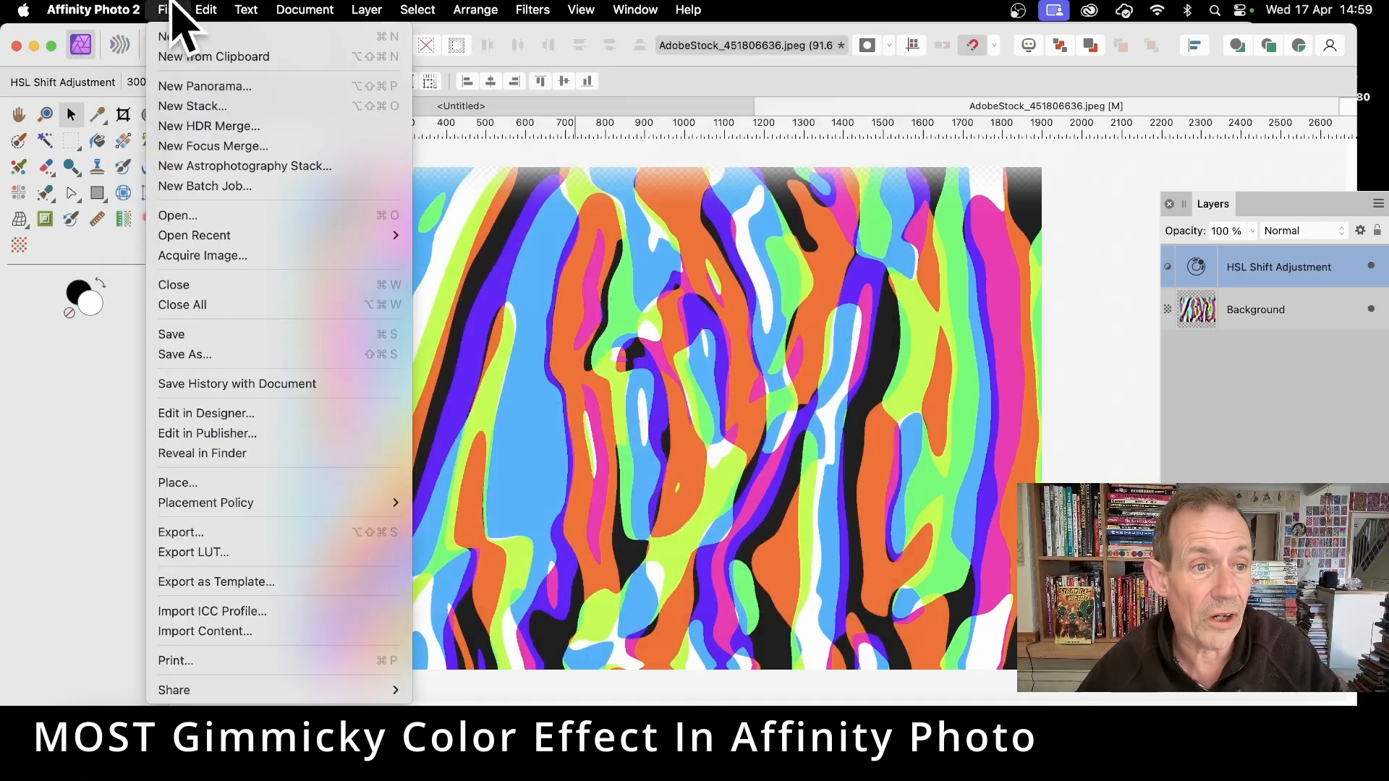
{"action": "left_click", "coordinate": [990, 363]}
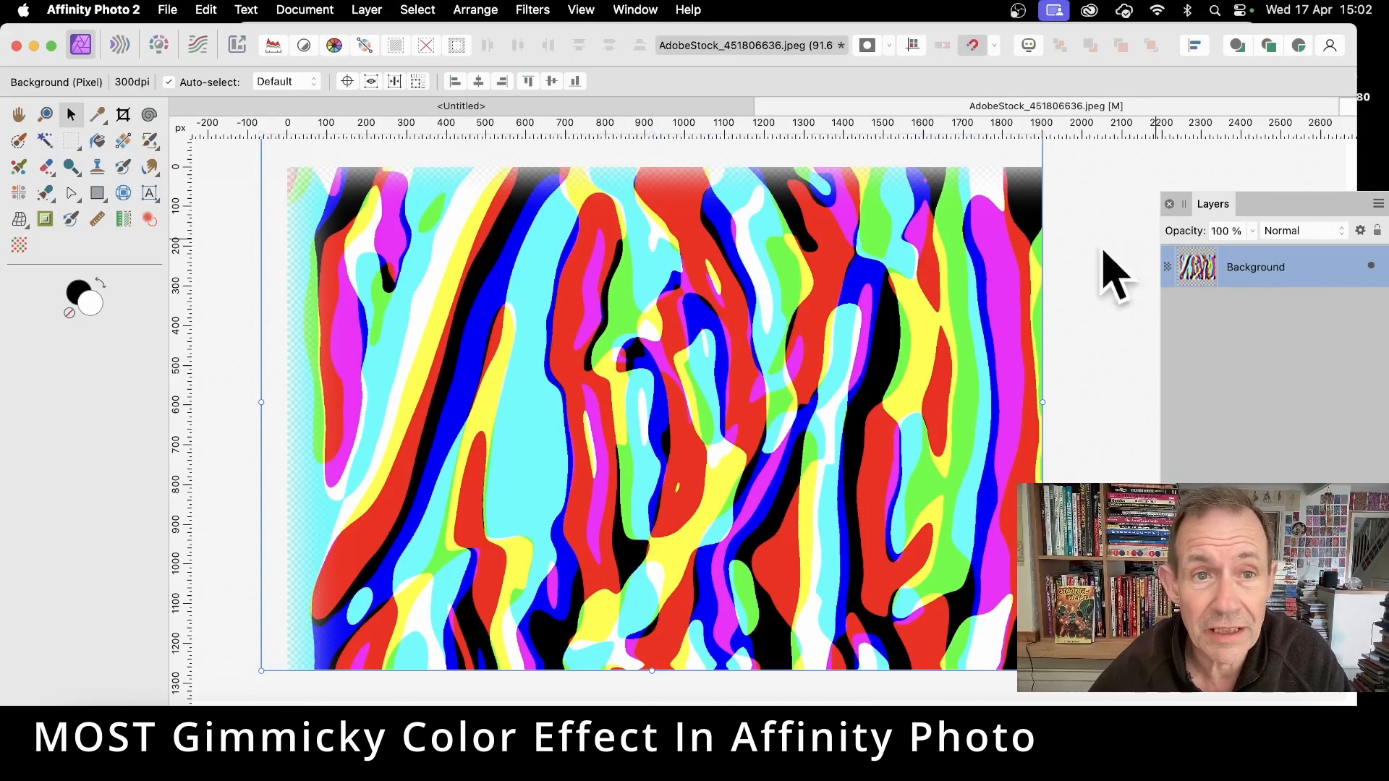
Start the Apply Image filter on the Background layer and use that same layer as its source
{"action": "left_click", "coordinate": [536, 10]}
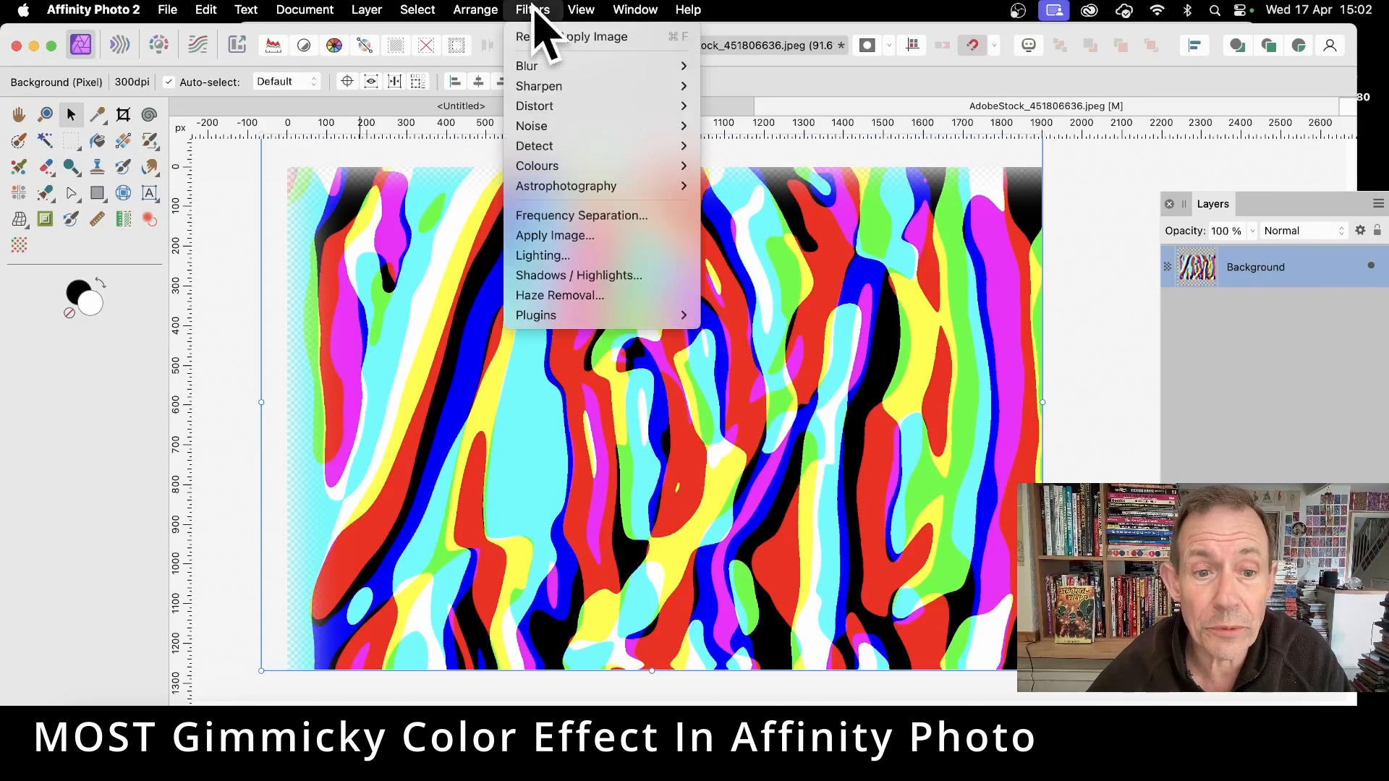
{"action": "left_click", "coordinate": [588, 237]}
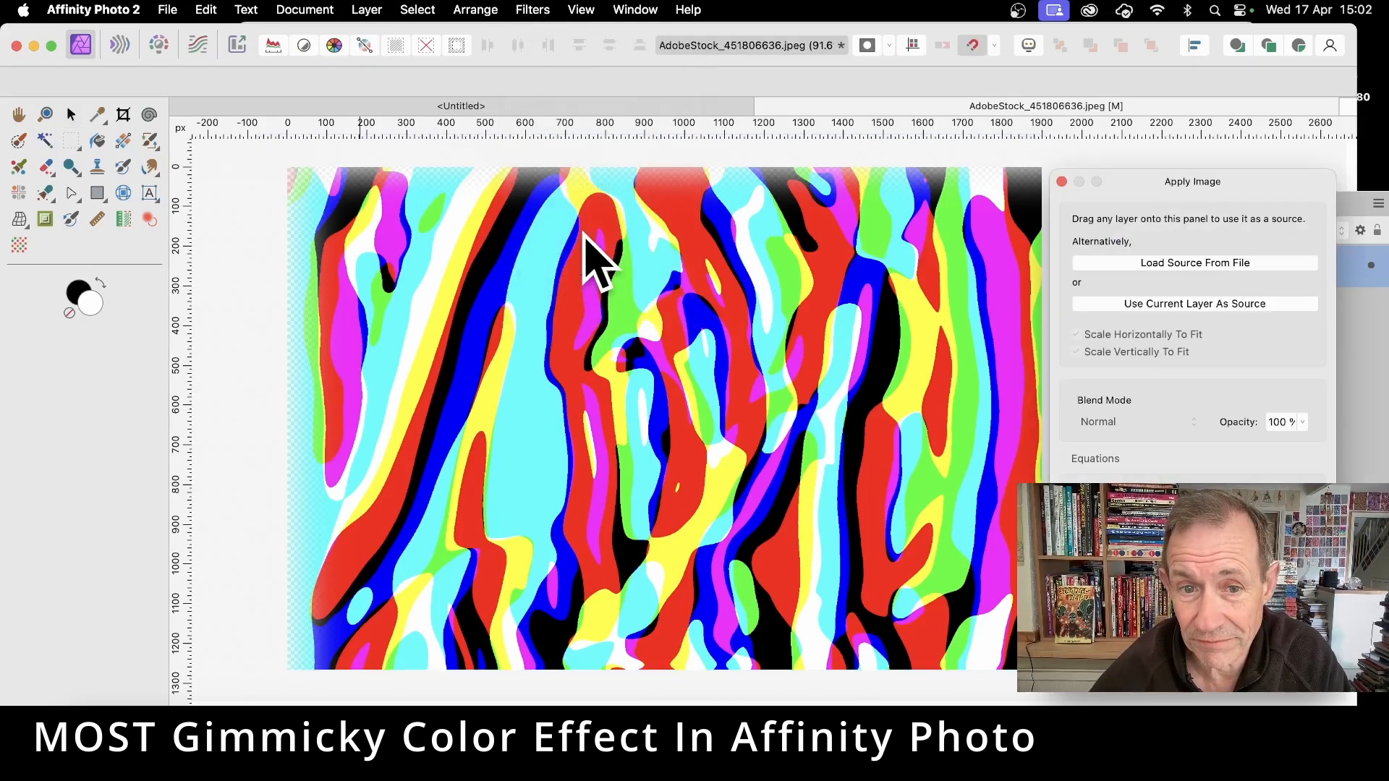
{"action": "left_click_drag", "start_coordinate": [1179, 188], "coordinate": [373, 132]}
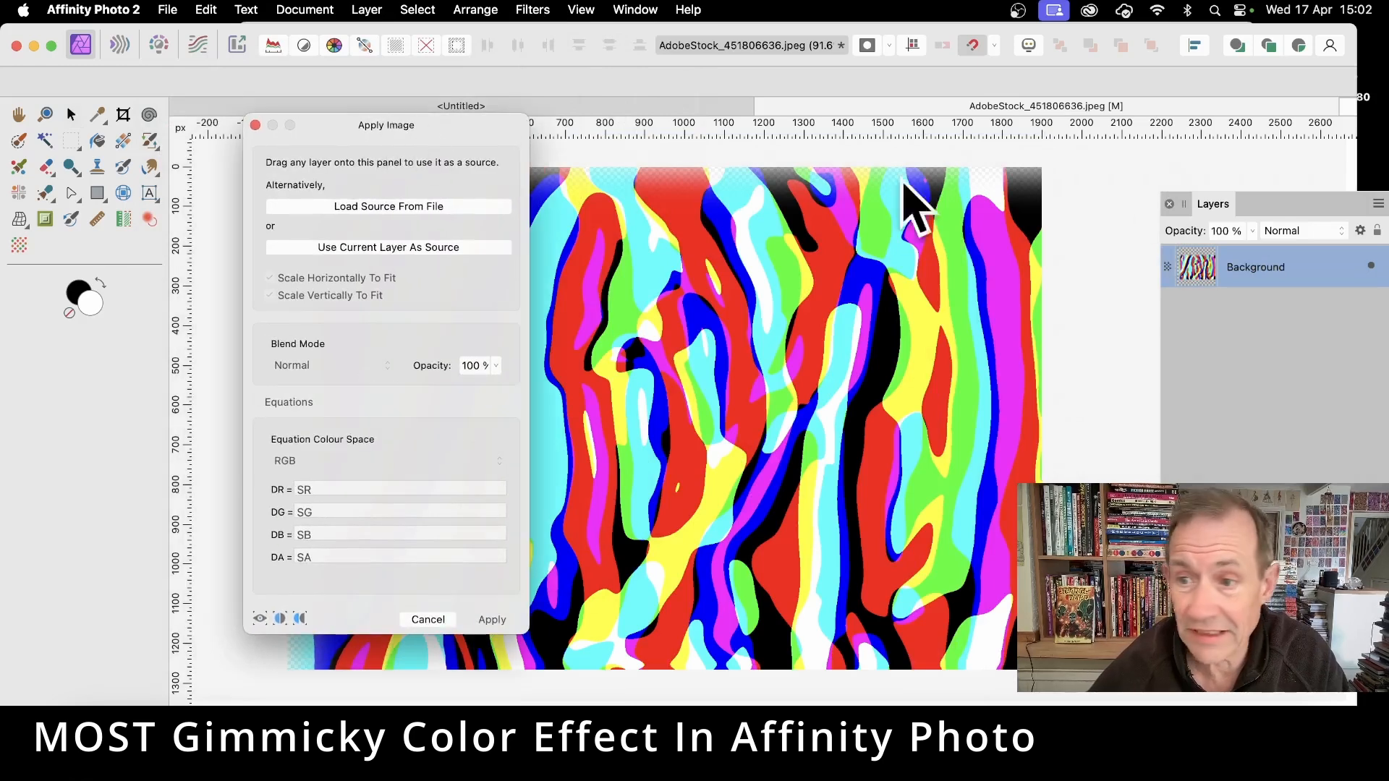
{"action": "left_click_drag", "start_coordinate": [1216, 206], "coordinate": [990, 163]}
{"action": "left_click_drag", "start_coordinate": [986, 227], "coordinate": [375, 224]}
{"action": "left_click_drag", "start_coordinate": [362, 126], "coordinate": [702, 94]}
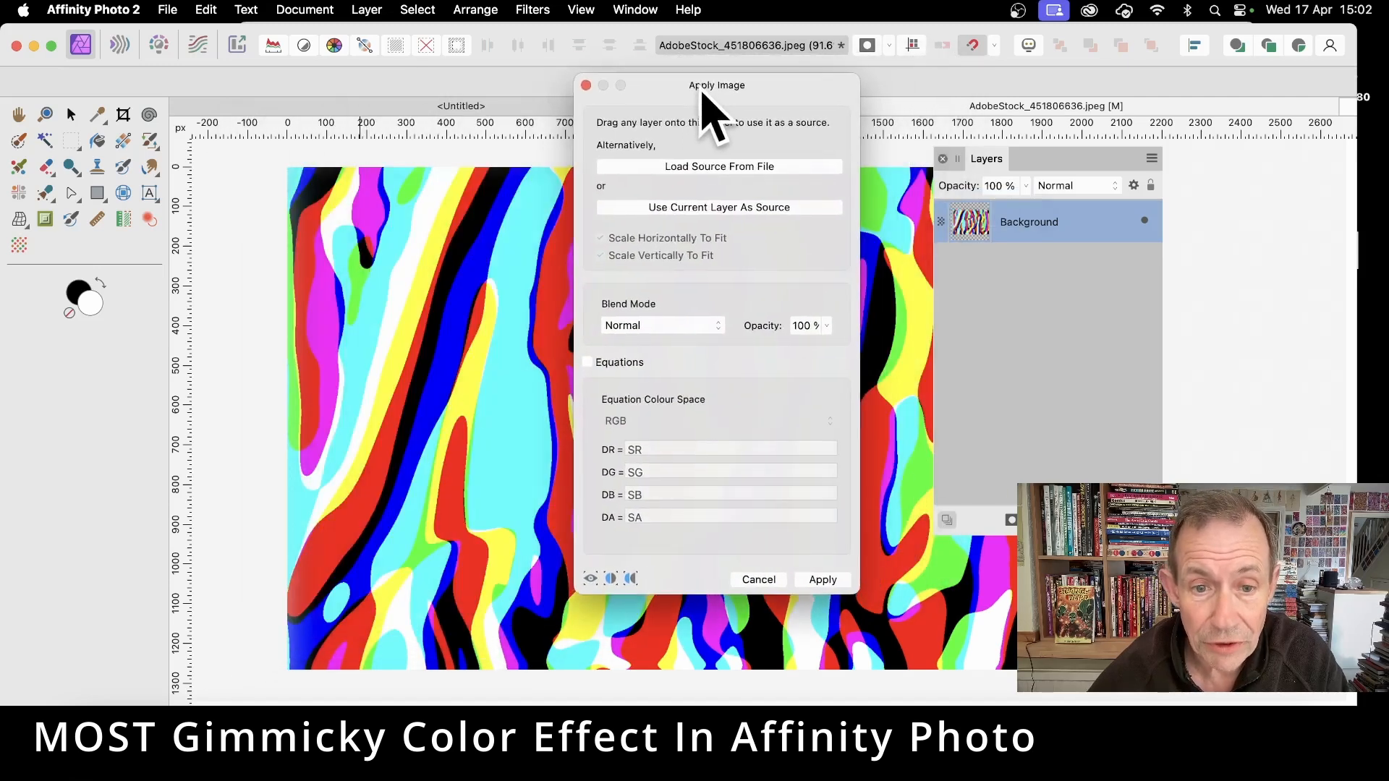
Try the Screen blend mode for Apply Image, switch it to Difference and apply the filter
{"action": "left_click", "coordinate": [691, 323]}
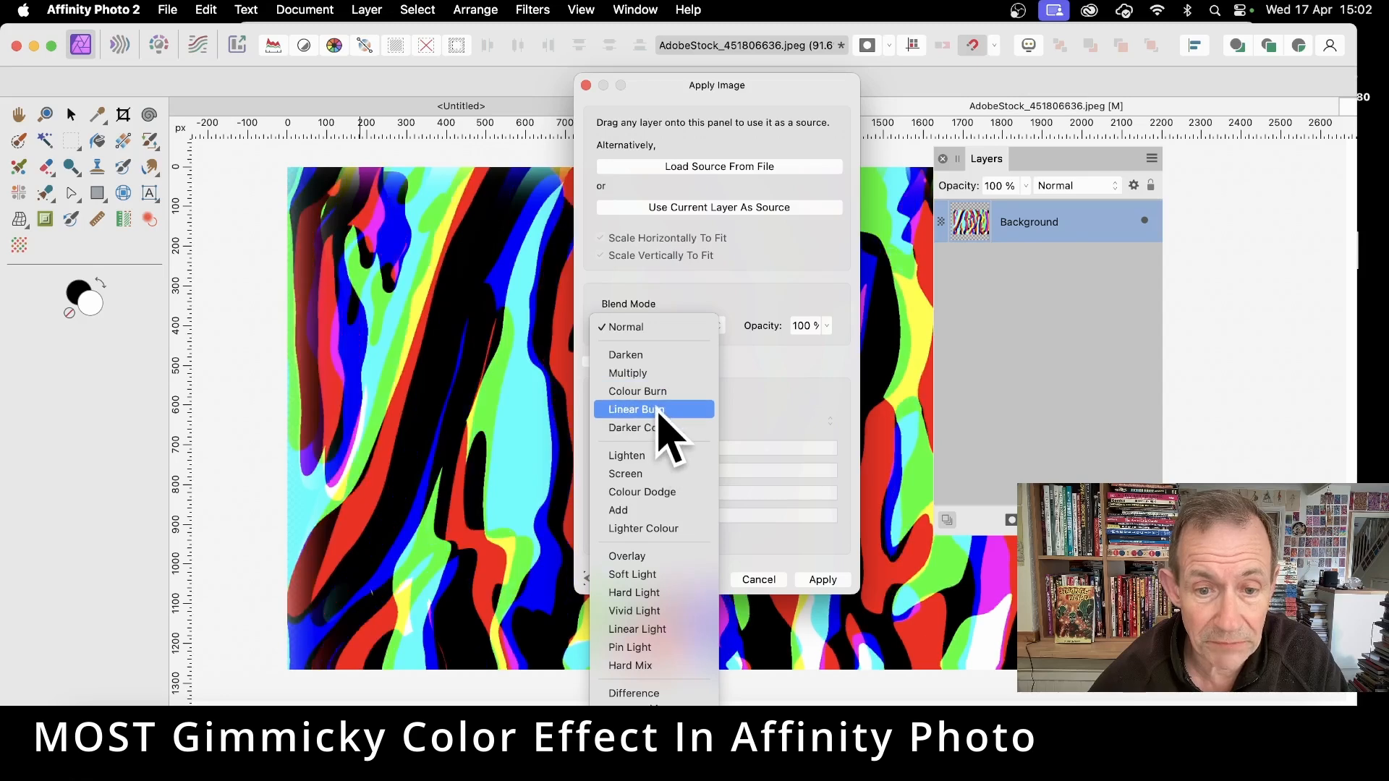
{"action": "left_click", "coordinate": [655, 474]}
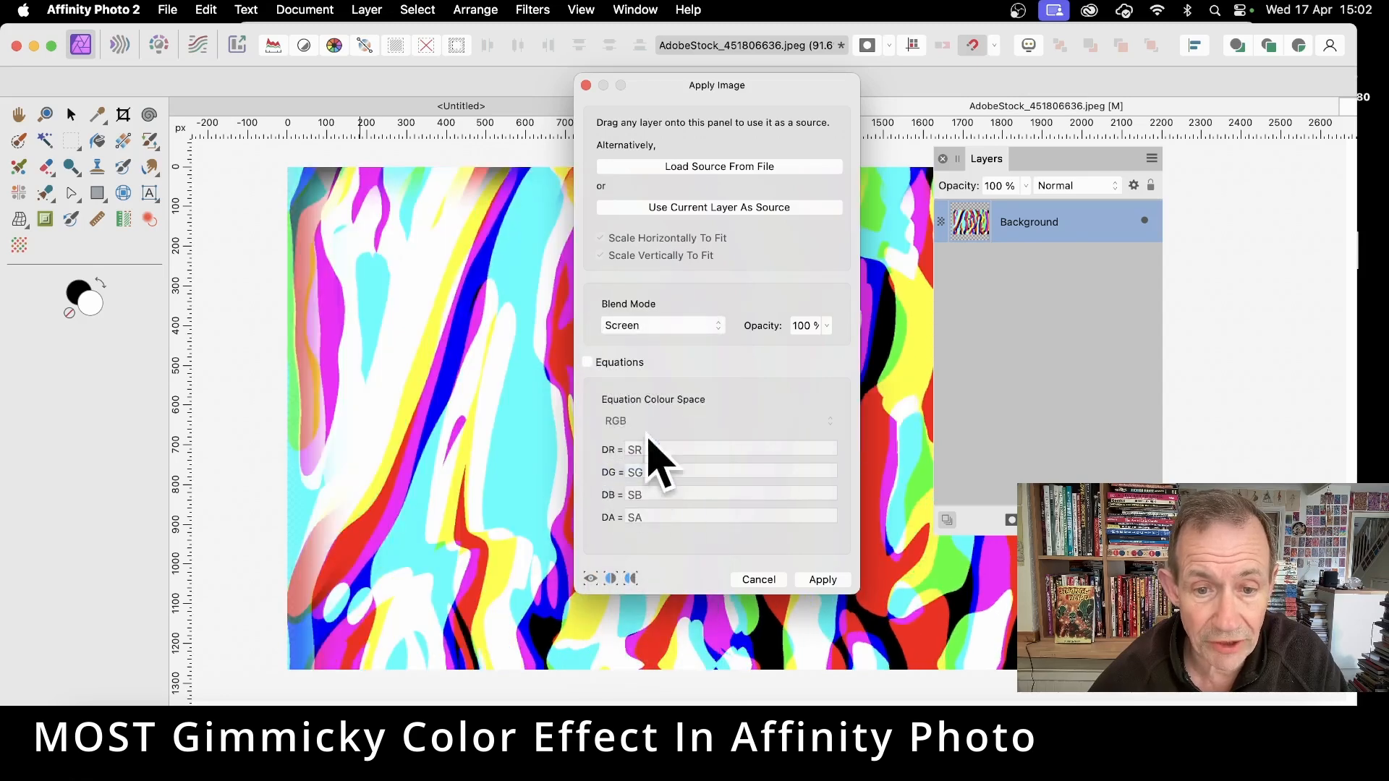
{"action": "left_click", "coordinate": [641, 327]}
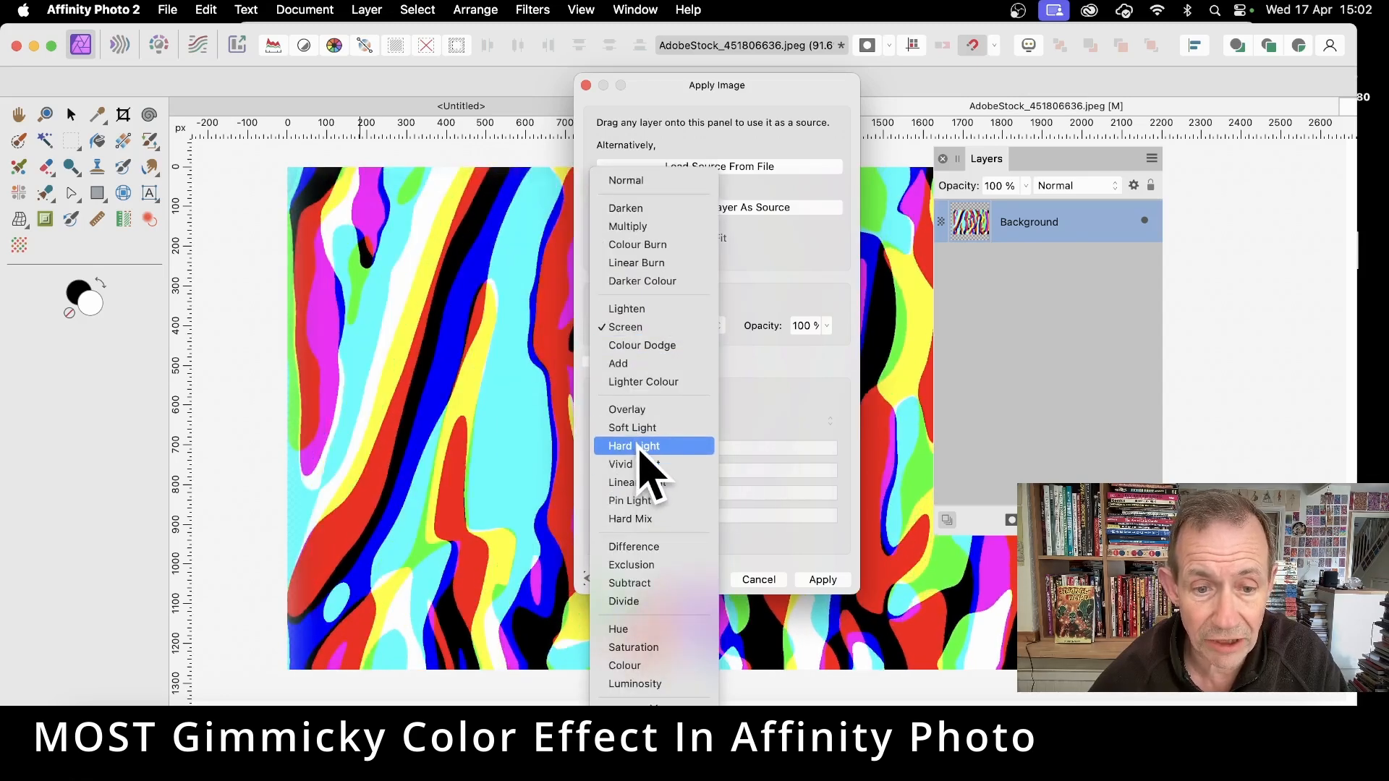
{"action": "left_click", "coordinate": [646, 548]}
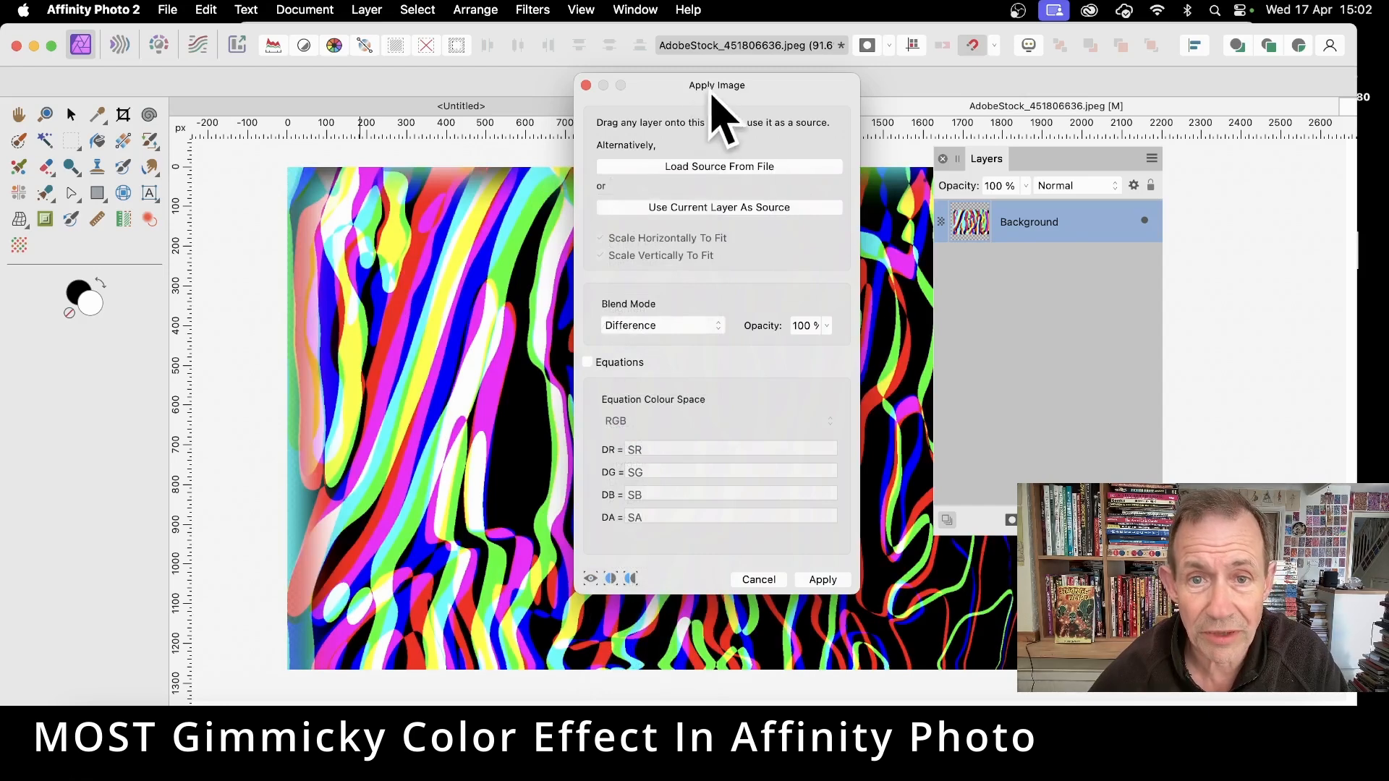
{"action": "left_click_drag", "start_coordinate": [734, 102], "coordinate": [263, 131]}
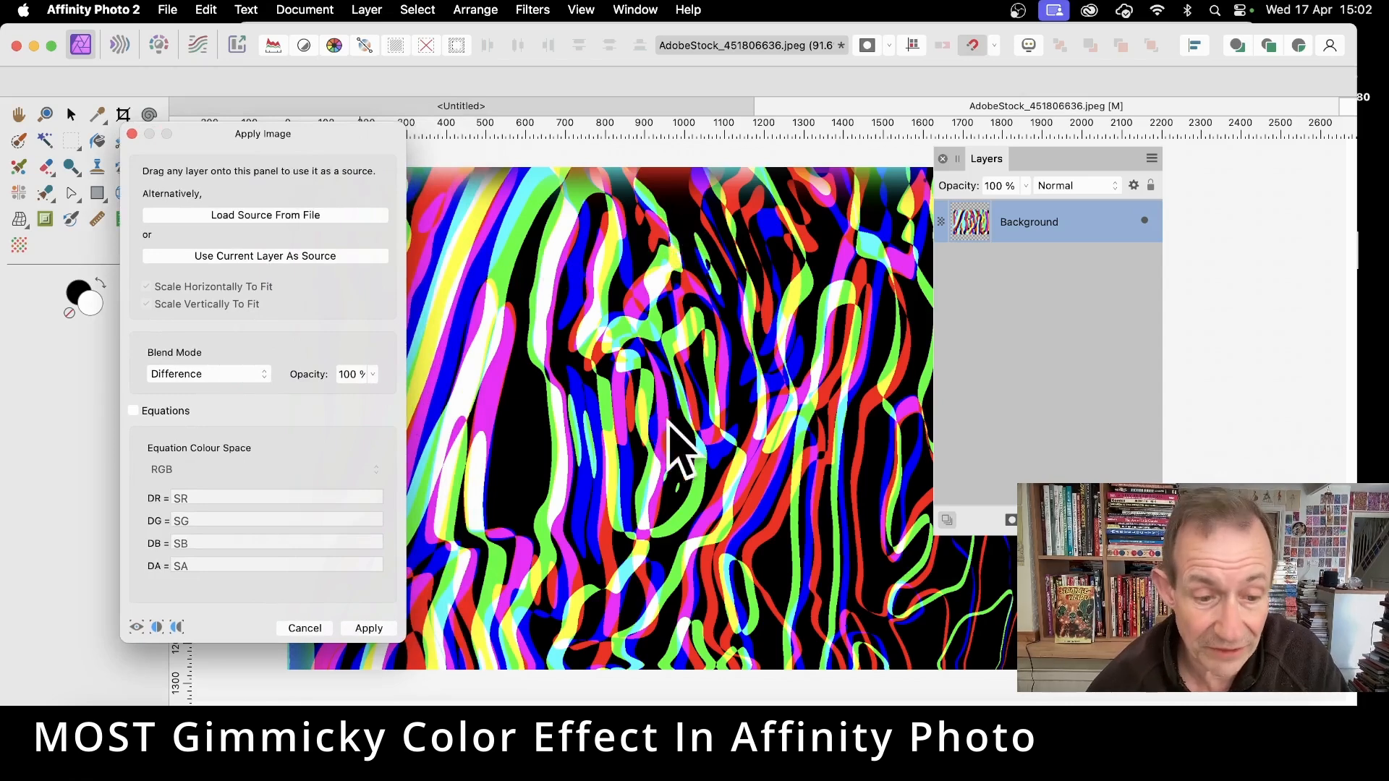
{"action": "left_click", "coordinate": [368, 628]}
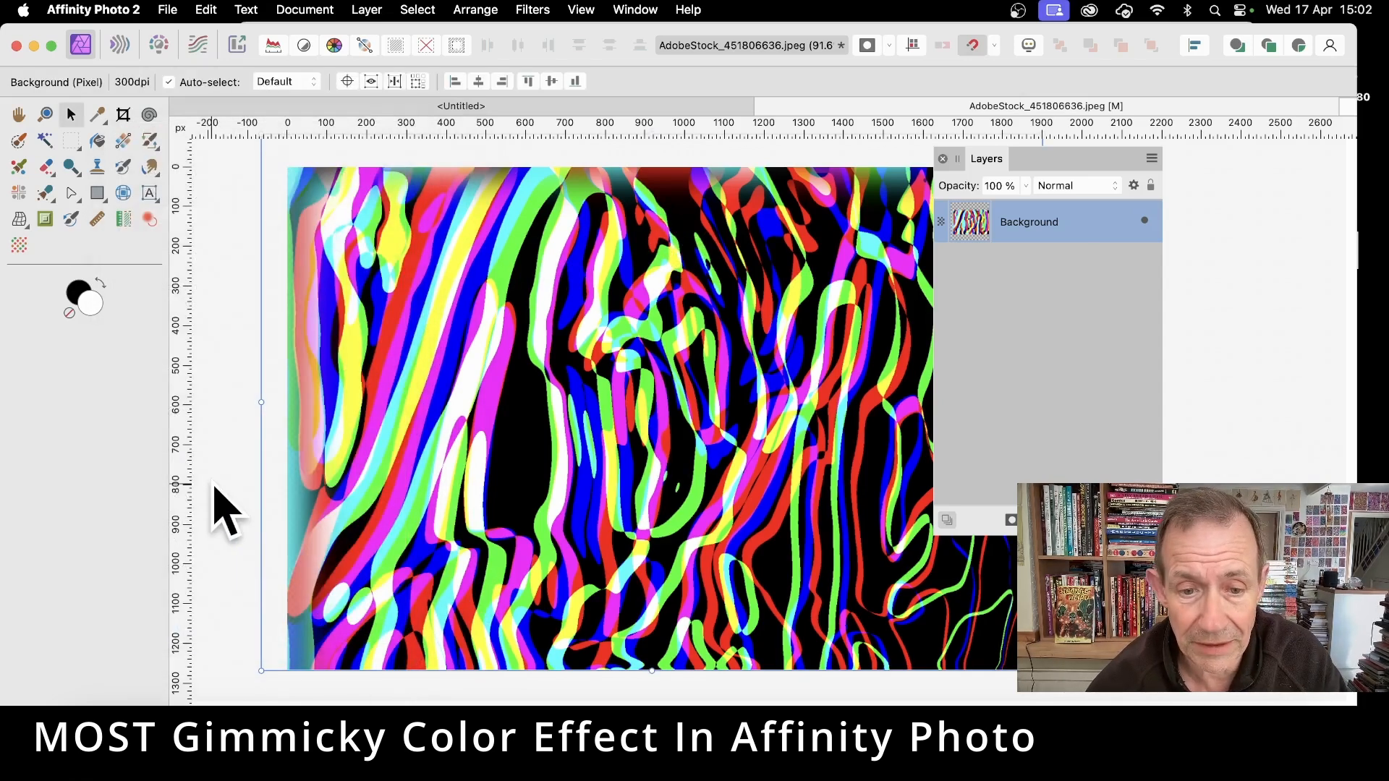